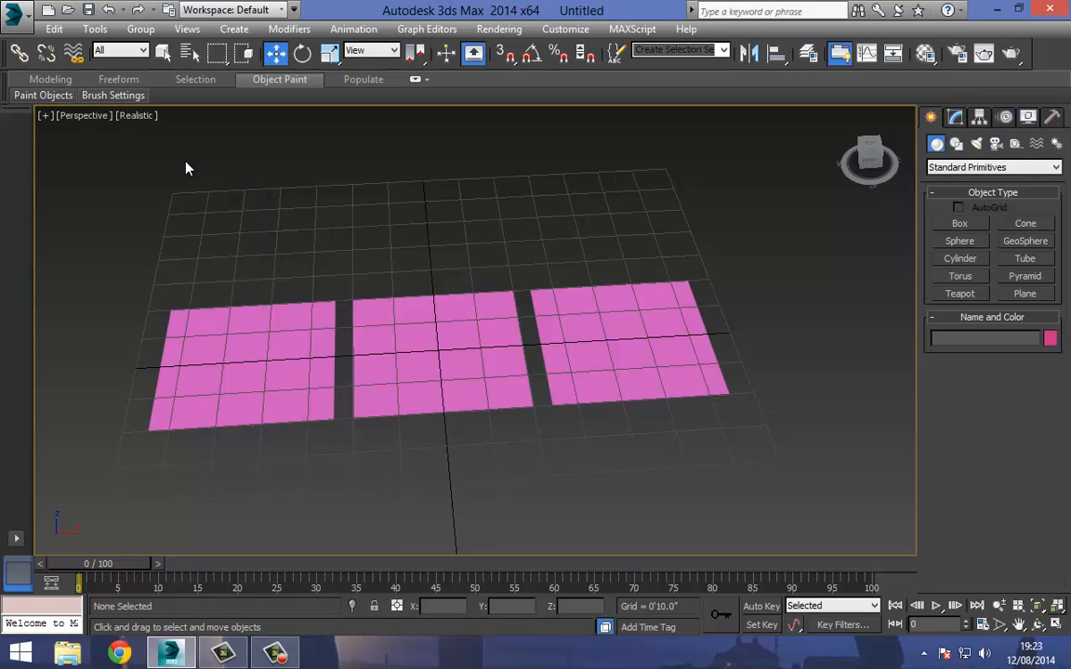
Convert all three pink planes to Editable Poly and hide the viewport's home grid.
drag(561, 431, 705, 485)
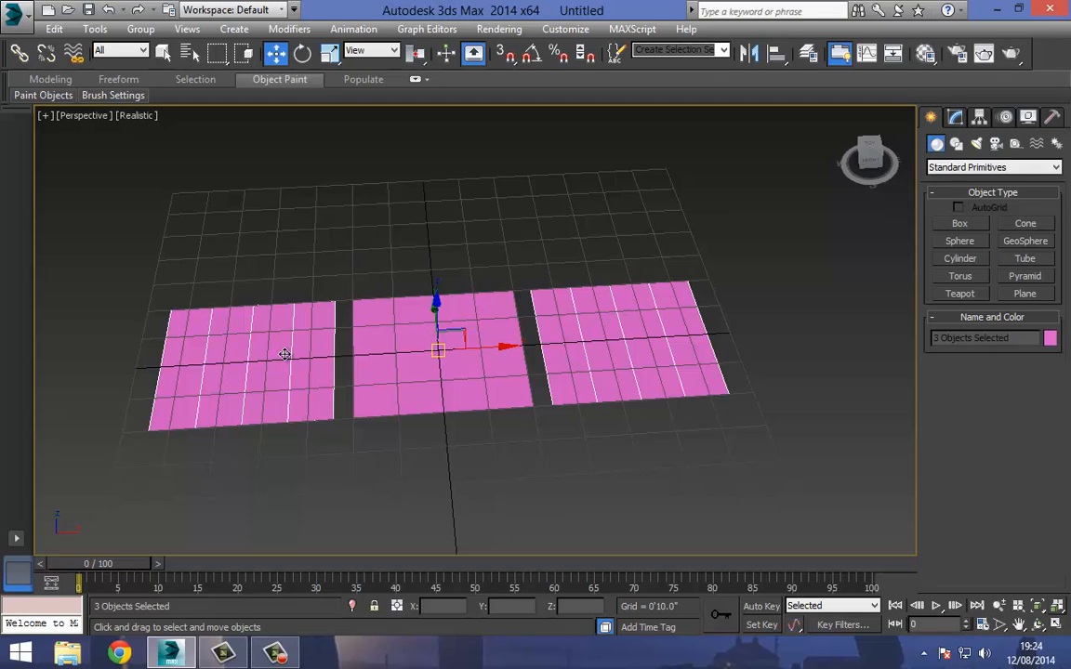
right_click(371, 315)
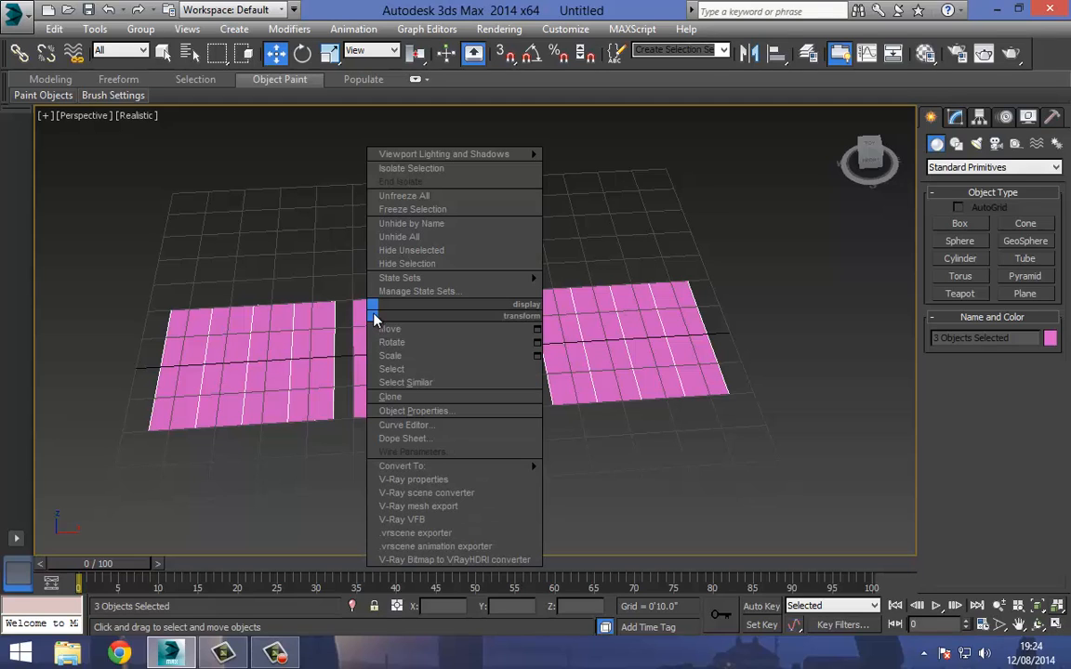
mouse_move(501, 468)
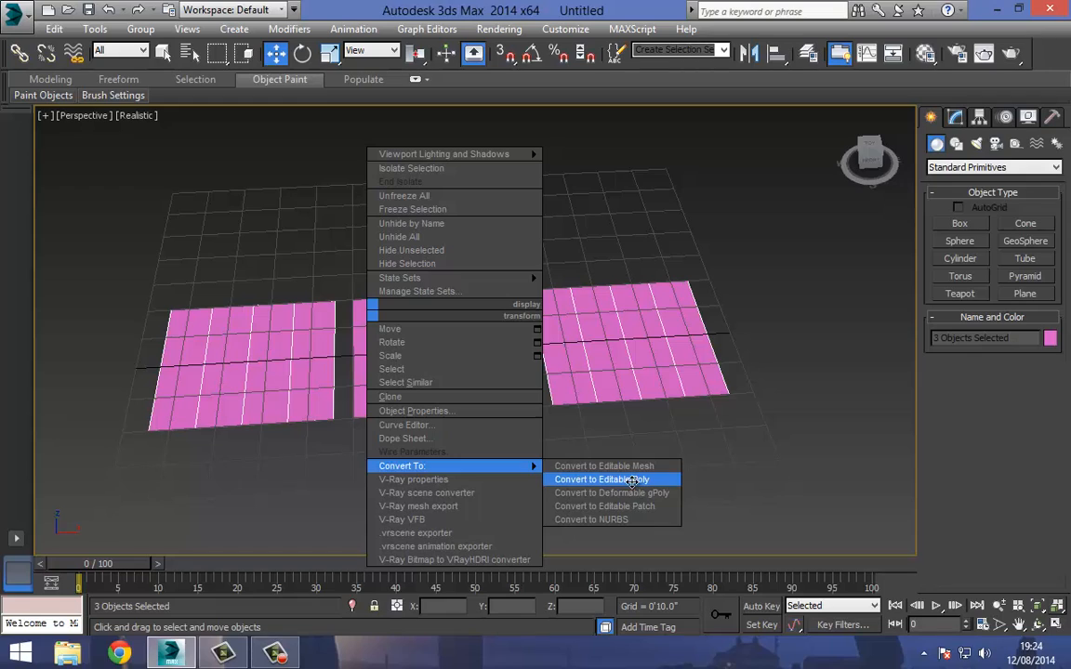
click(636, 486)
click(521, 468)
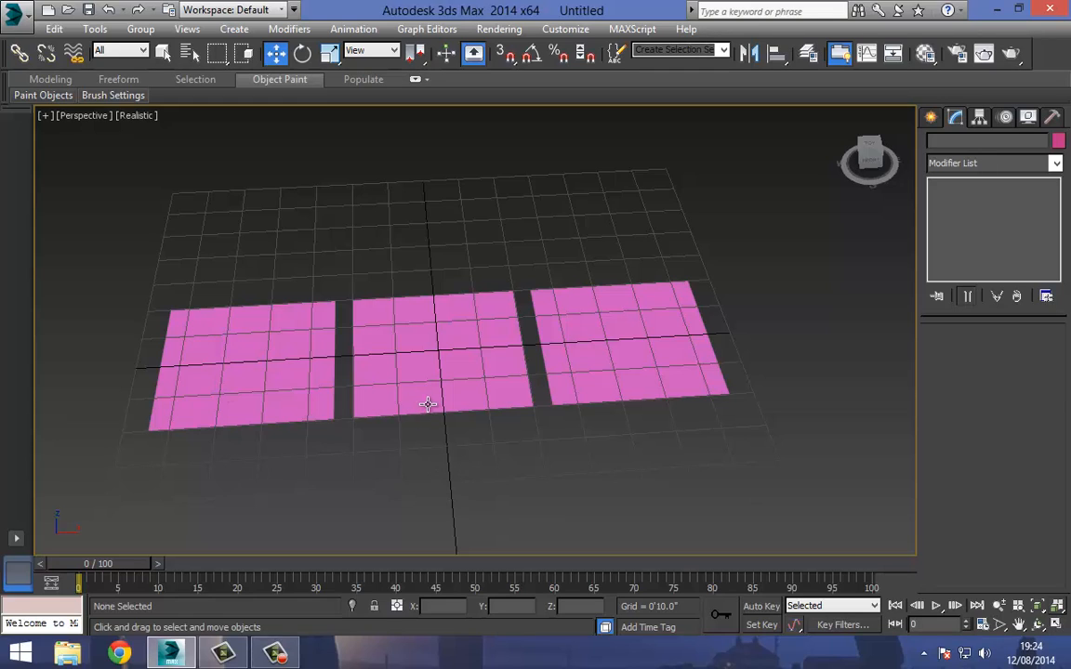
key(g)
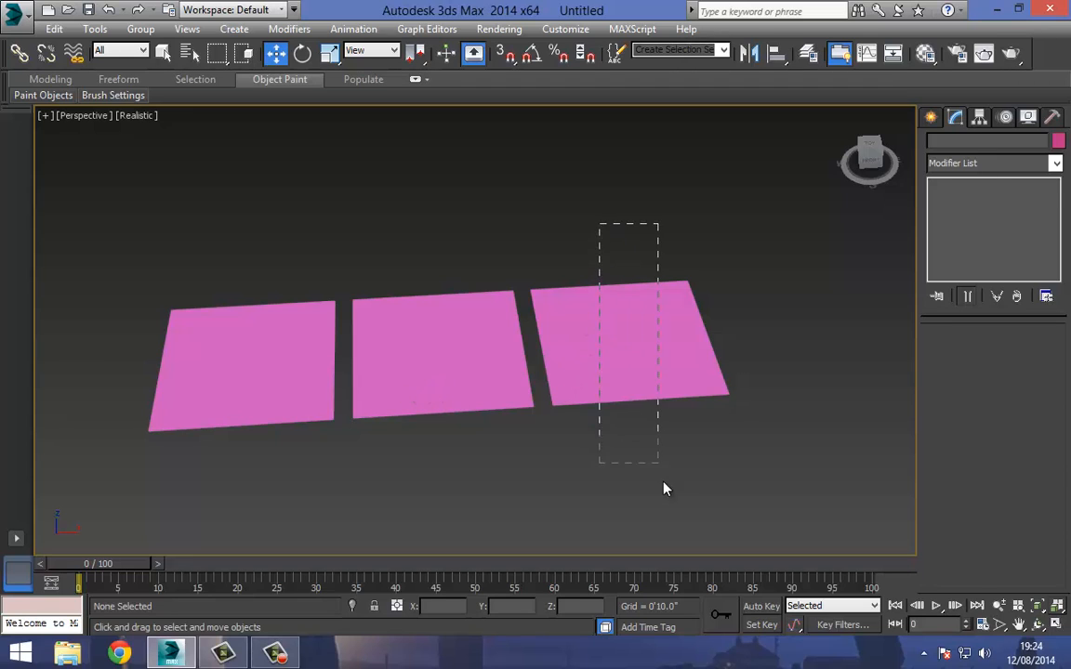
Select the rightmost of the three planes for editing.
drag(664, 488, 677, 411)
middle_drag(677, 410, 531, 399)
scroll(528, 394, up, 3)
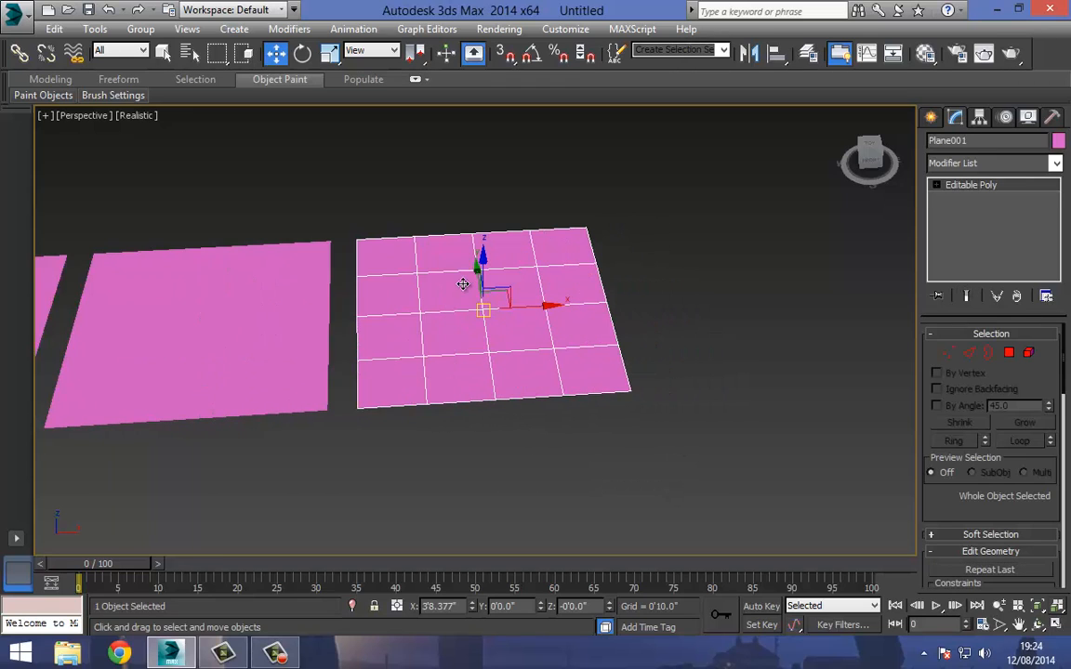
scroll(463, 284, up, 2)
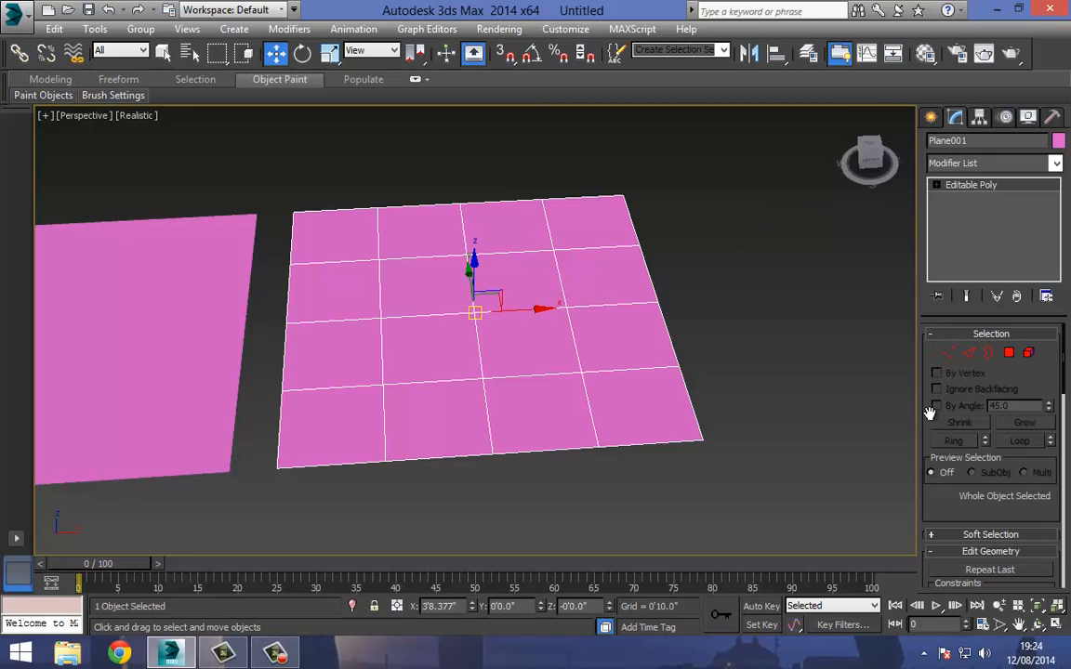
Examine the Editable Poly's Vertex, Edge, Border, Polygon and Element sub-object levels one after another.
drag(932, 410, 934, 512)
click(938, 187)
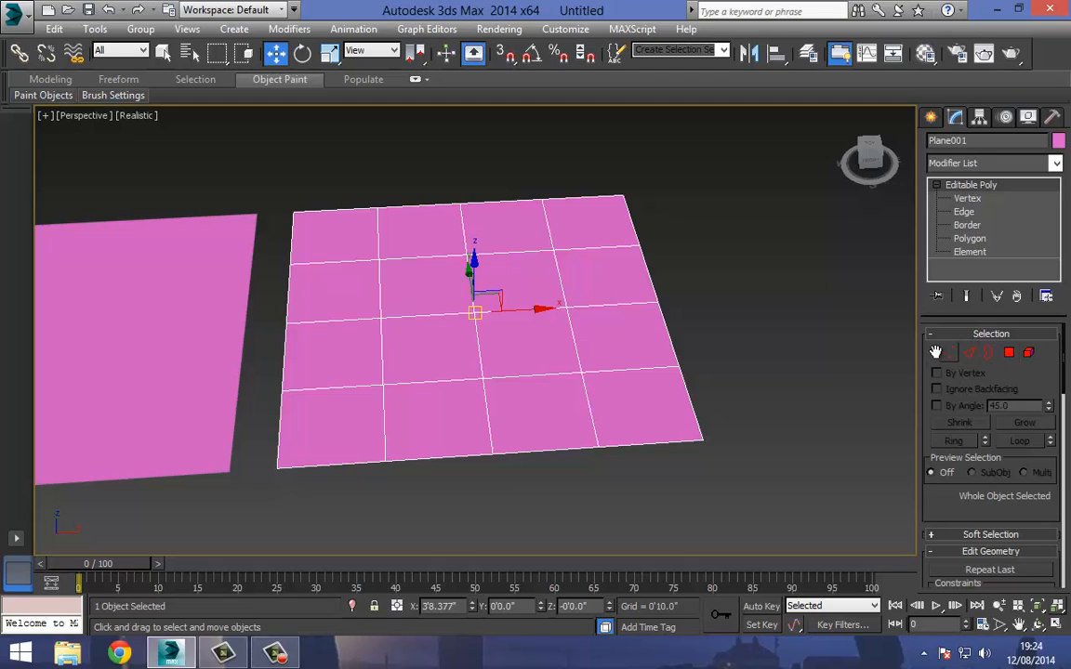
click(975, 201)
click(970, 213)
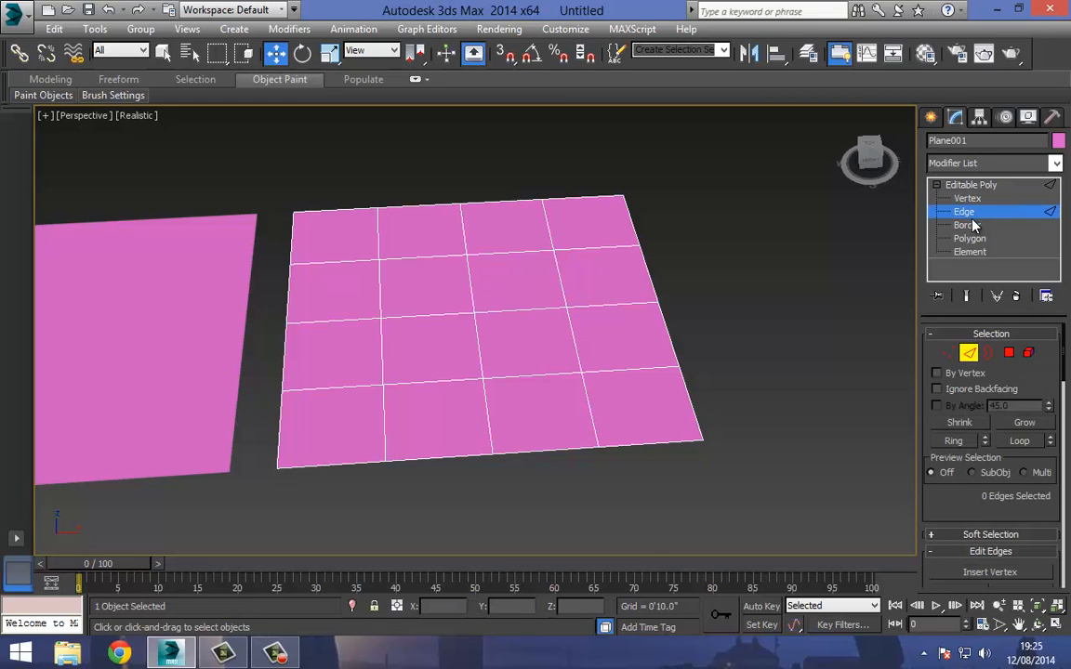
click(973, 226)
click(975, 240)
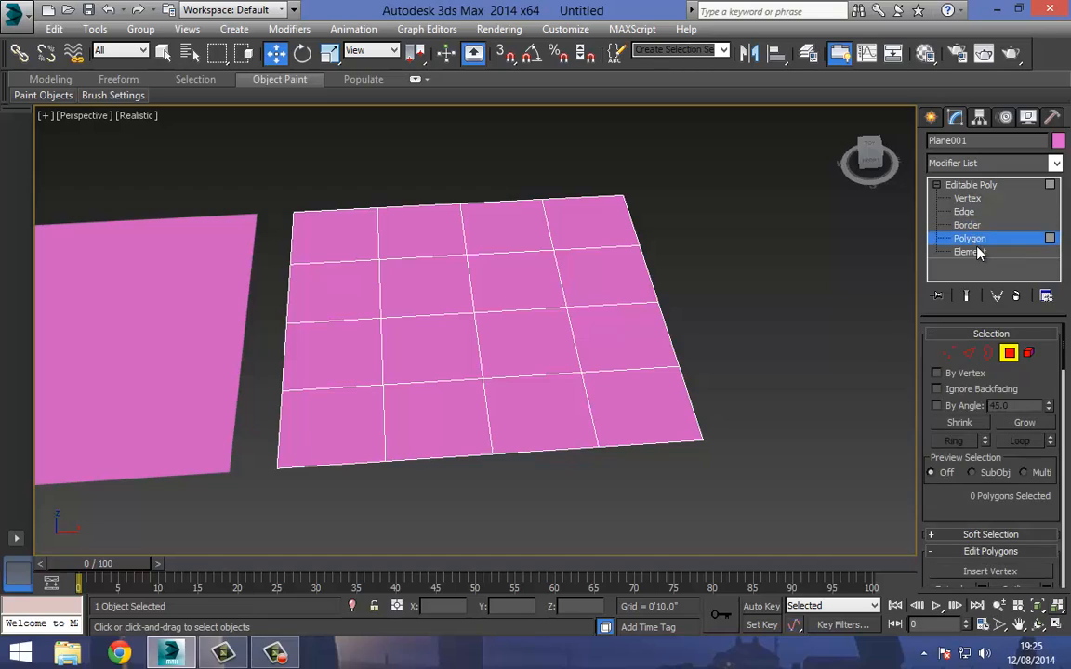
click(970, 252)
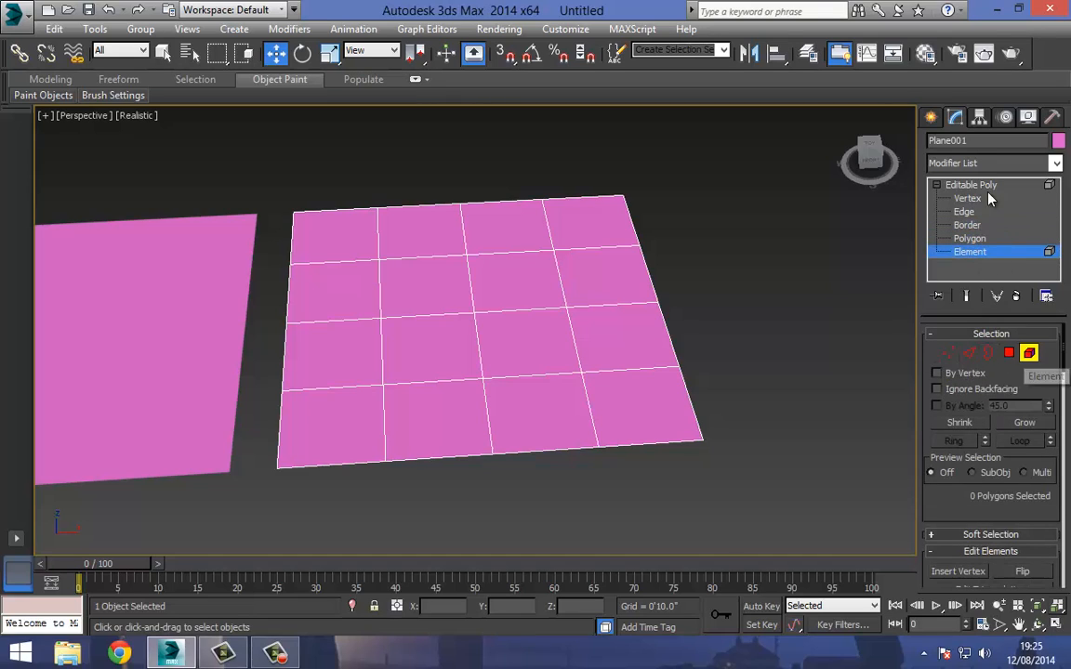
click(936, 185)
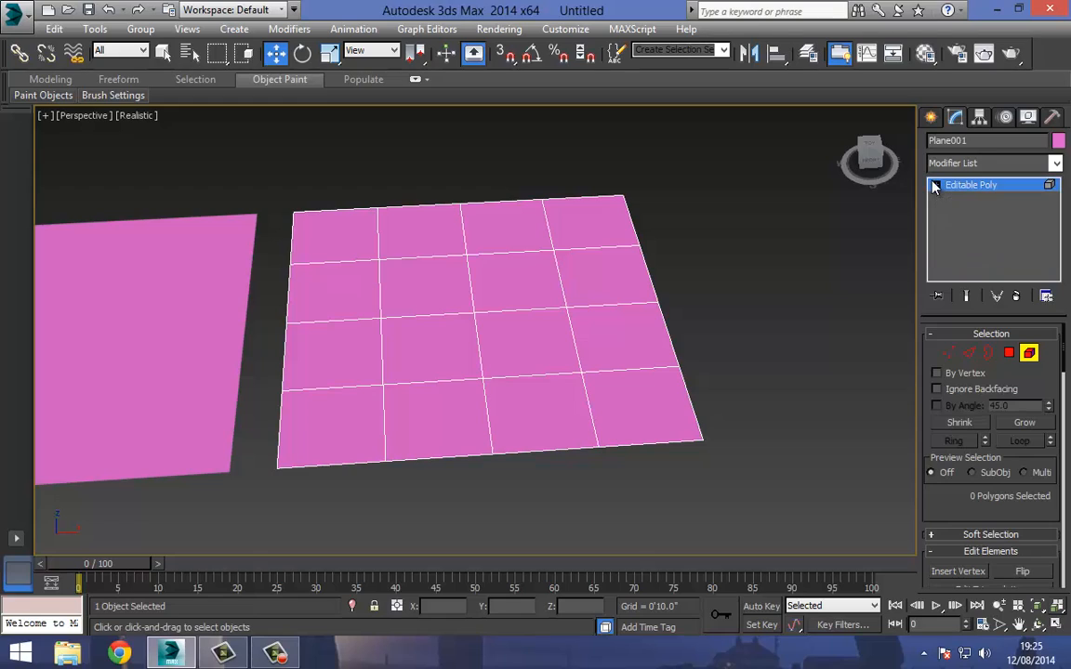
Switch to vertex editing and raise the plane's far-left corner vertex about 9.5 inches along Z.
click(952, 354)
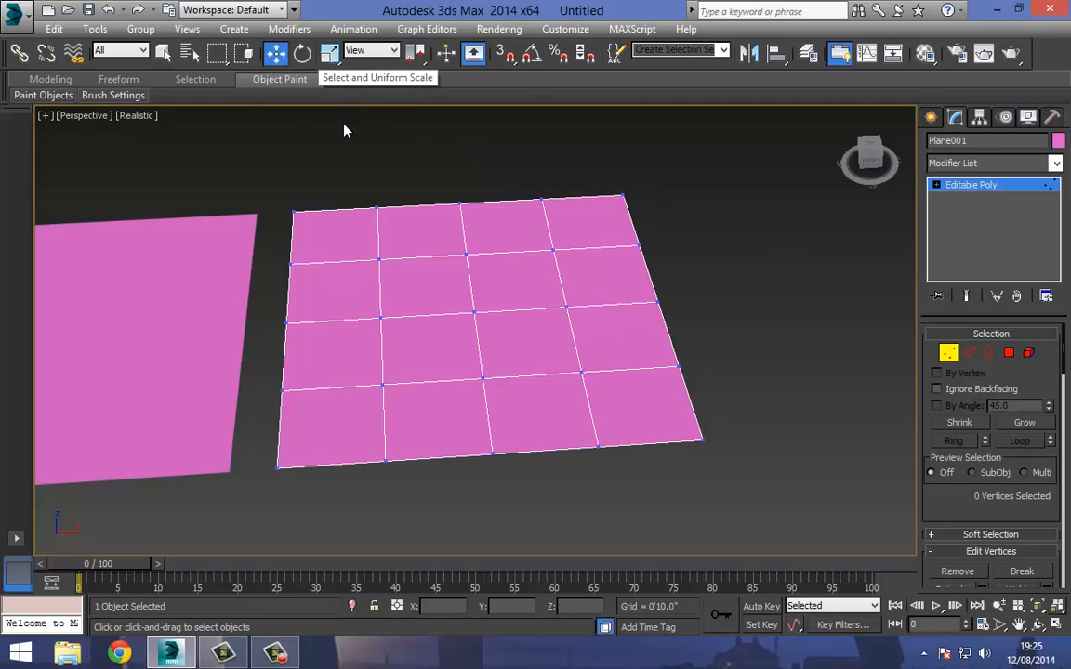
drag(266, 171, 412, 246)
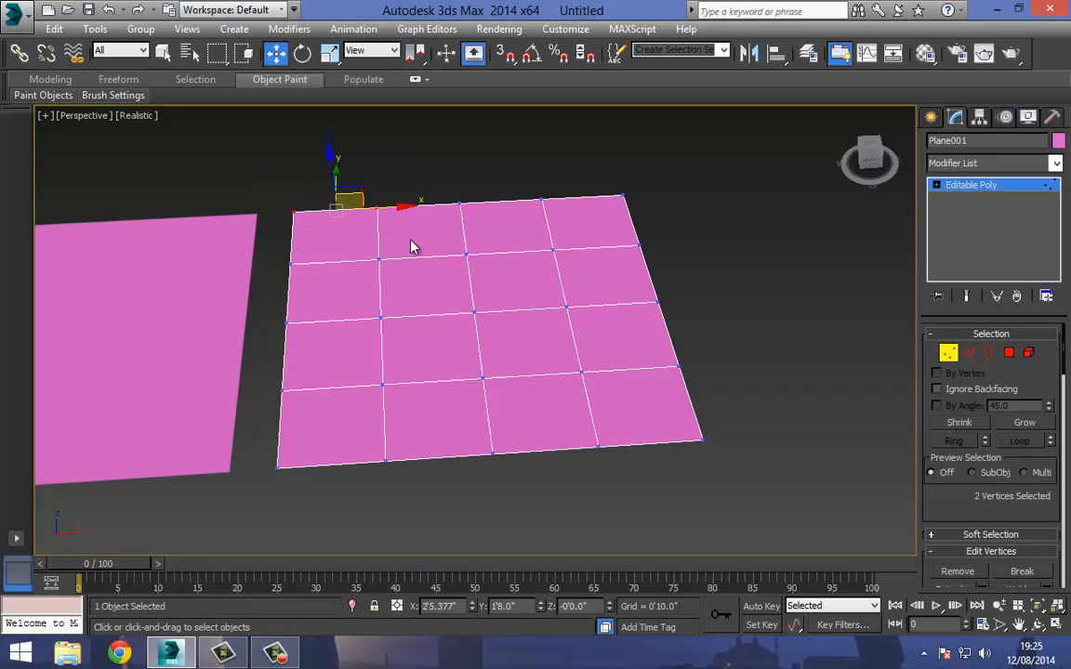
click(411, 166)
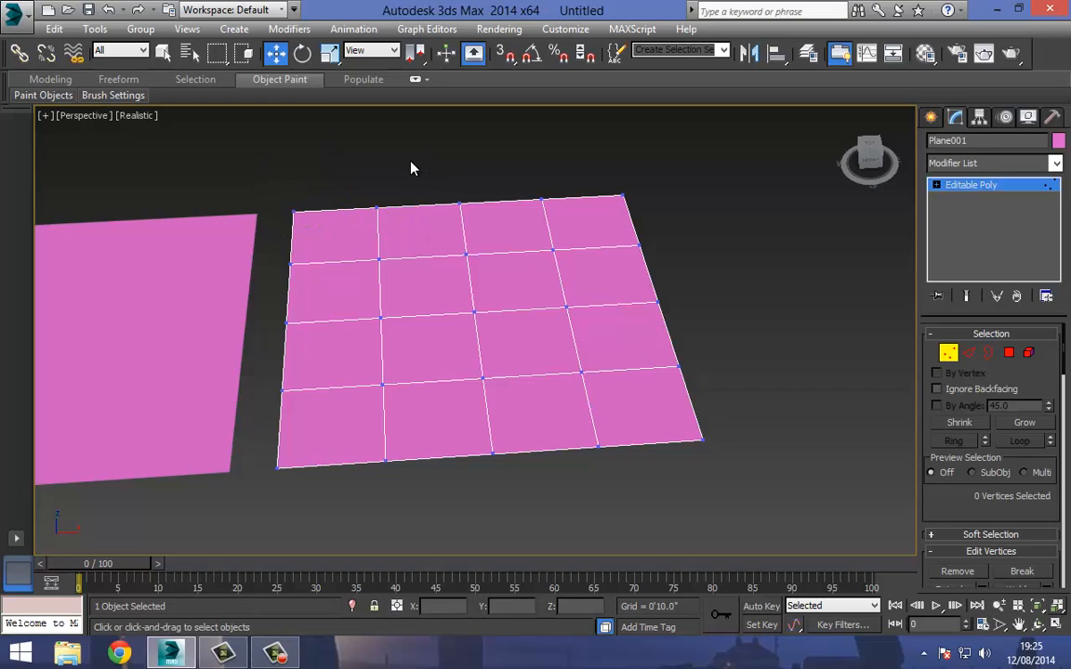
click(293, 211)
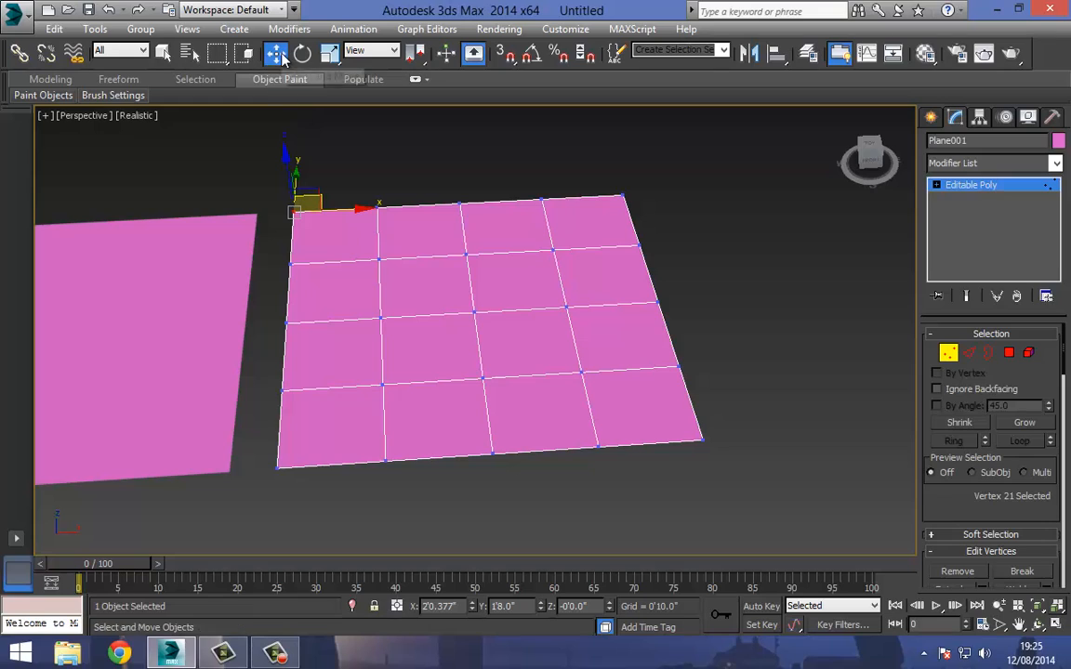
drag(286, 163, 278, 99)
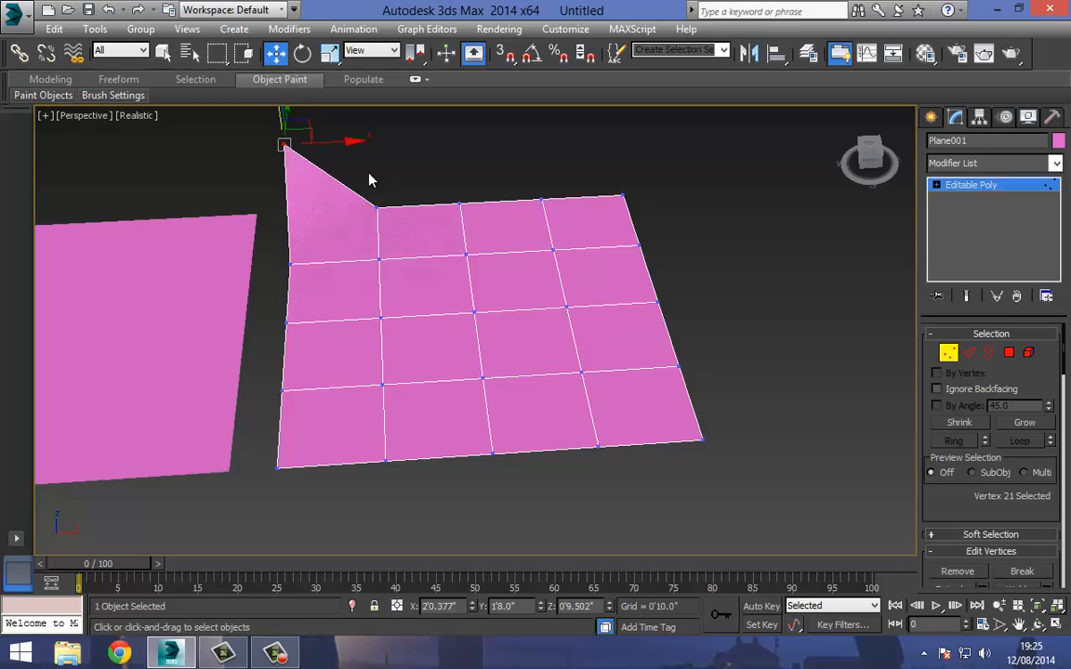
Raise the other far-edge vertices along Z into a dip that is lowest in the middle, with the far-right corner about 9.5 inches high.
click(377, 207)
drag(372, 153, 373, 109)
click(460, 203)
drag(455, 156, 673, 220)
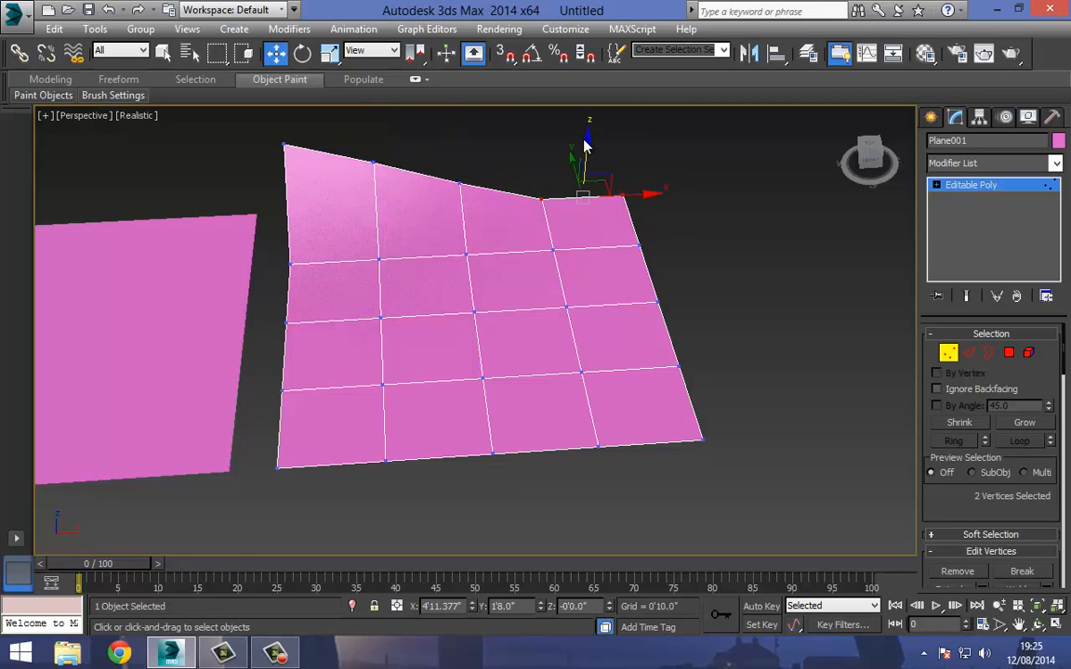
drag(586, 143, 677, 214)
drag(632, 119, 618, 93)
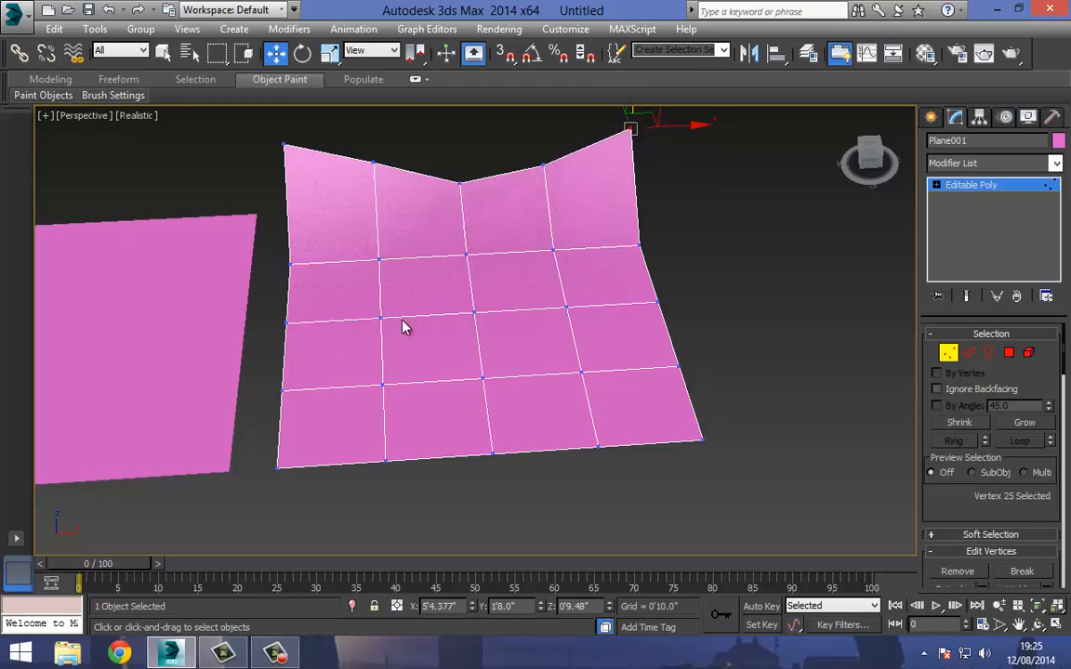
Rotate the plane's middle row of vertices about Y so its left end drops, and the near-edge row in the opposite direction.
drag(226, 302, 570, 339)
drag(726, 336, 724, 338)
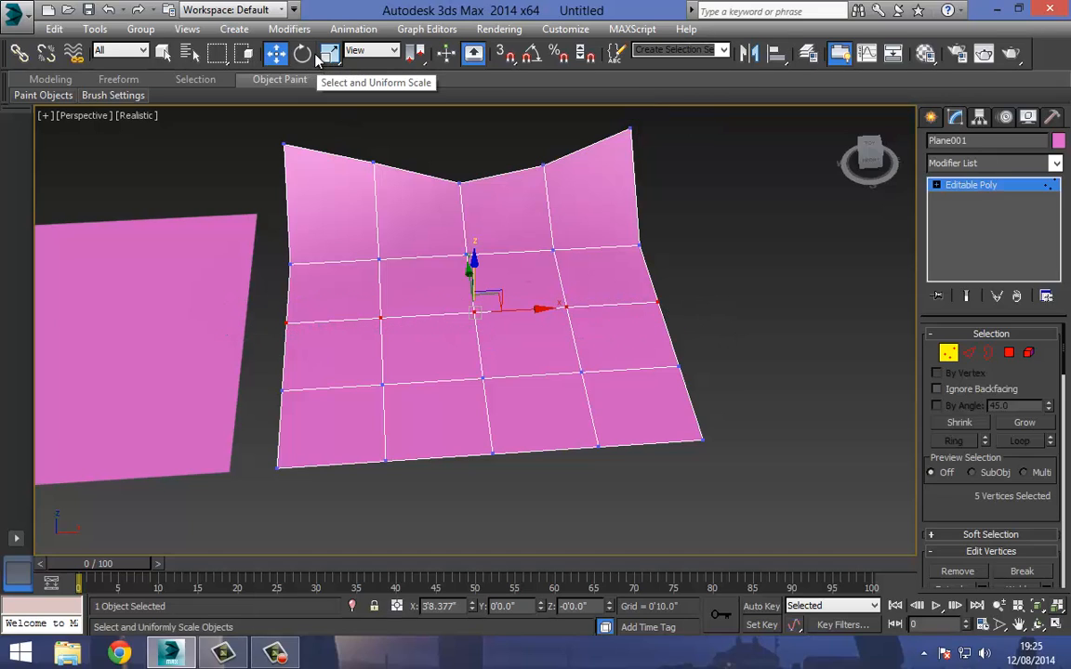
key(e)
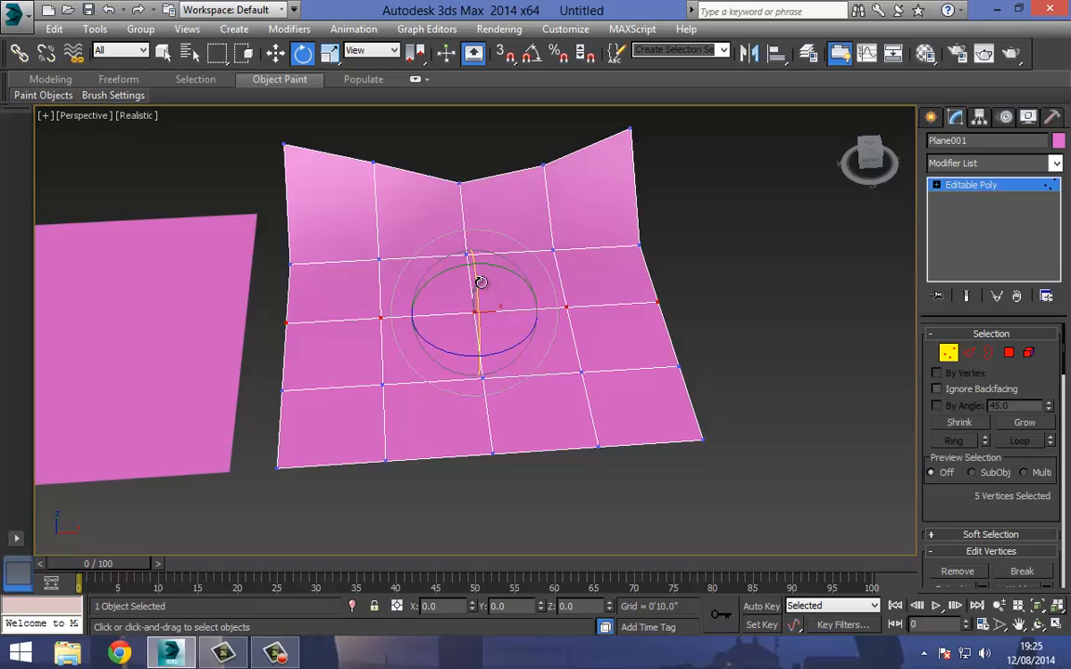
drag(443, 276, 400, 265)
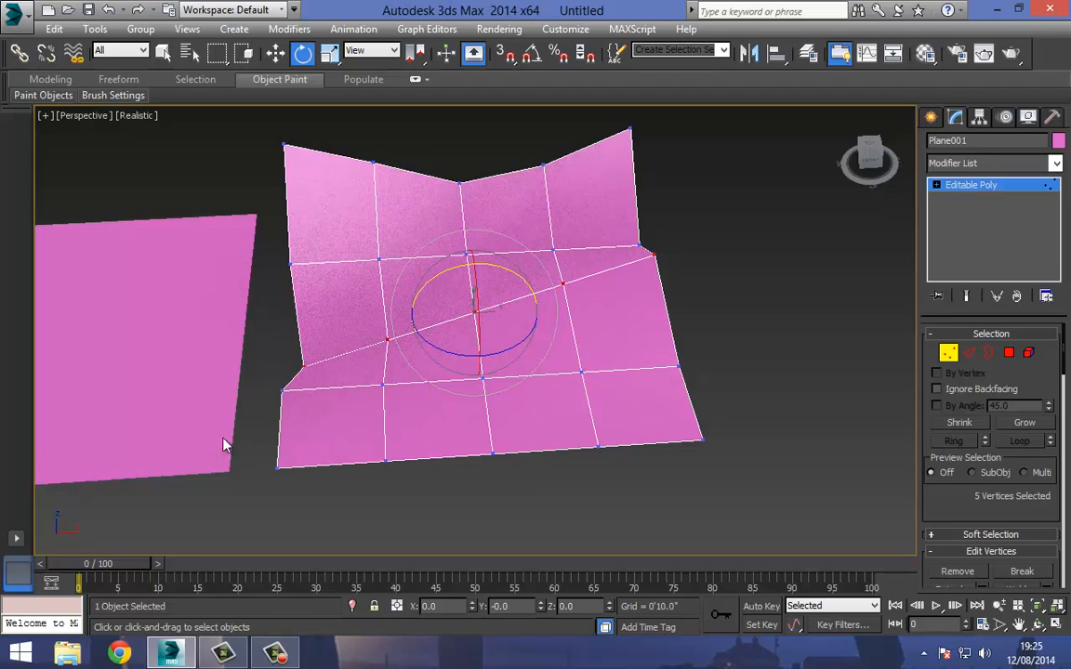
drag(762, 517, 771, 526)
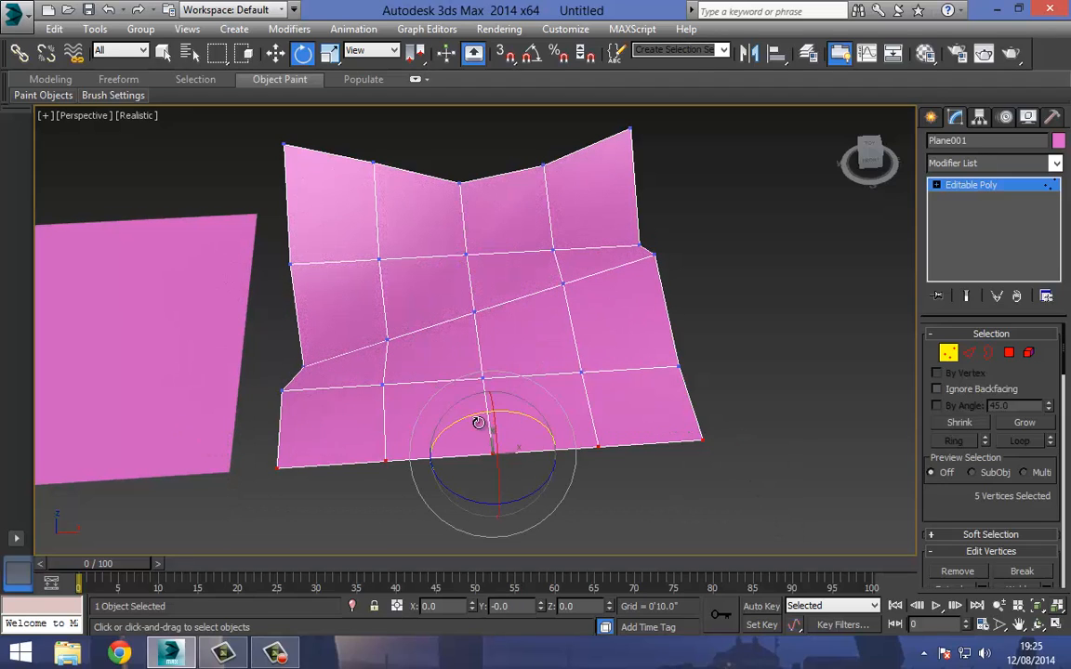
drag(461, 417, 510, 432)
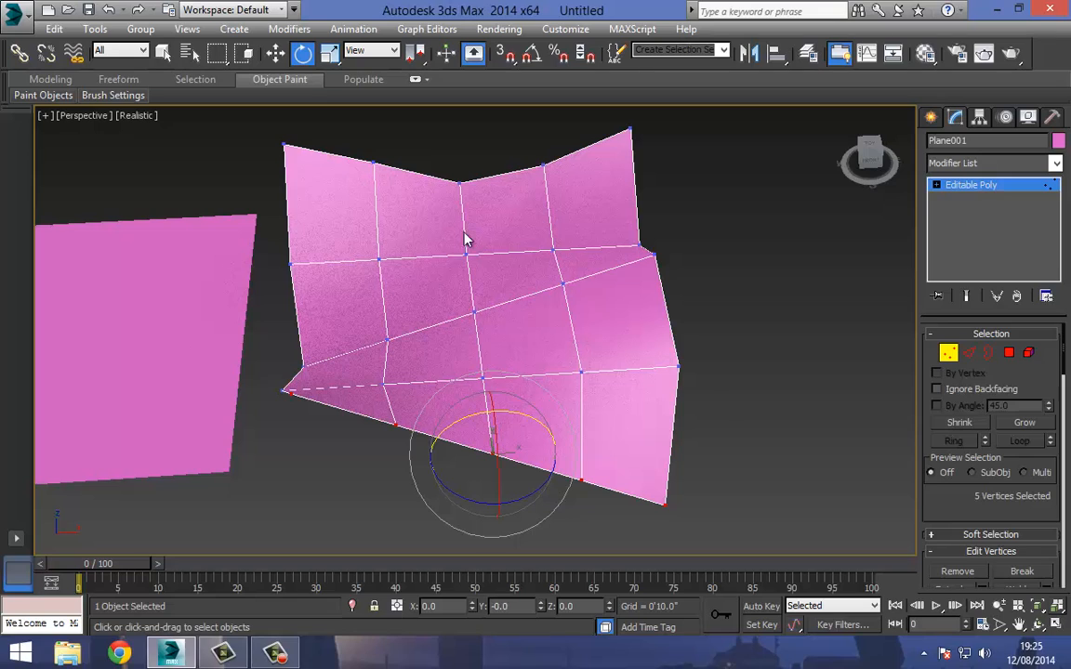
Scale the near-edge row of vertices uniformly down to about half its width and deselect it.
click(330, 53)
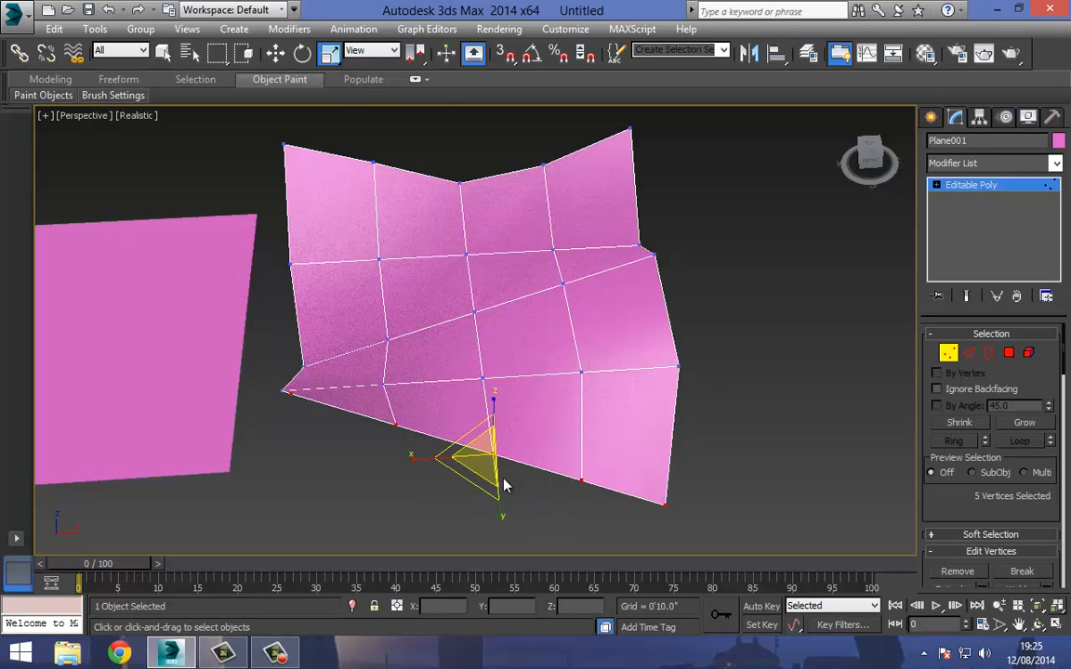
drag(480, 456, 500, 542)
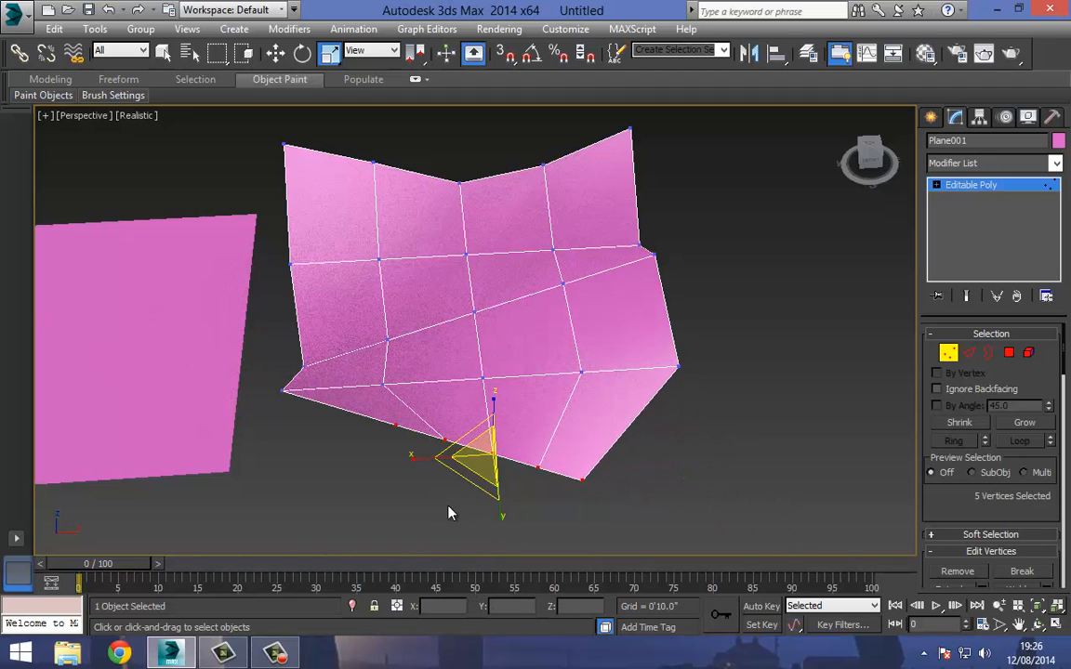
click(447, 505)
middle_drag(472, 334, 528, 359)
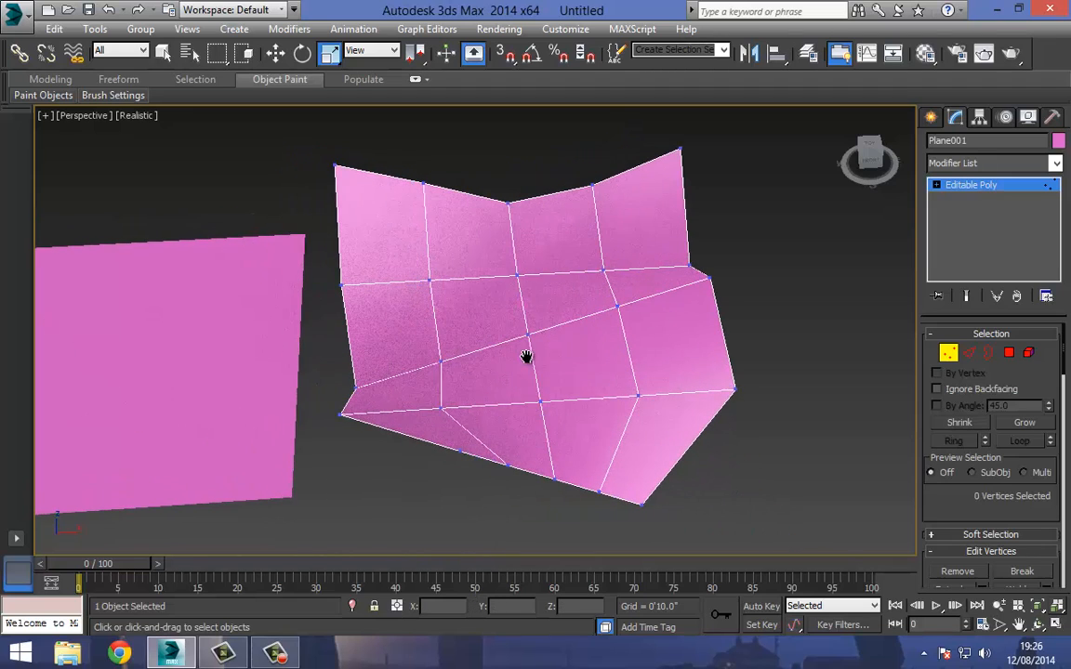
Switch to polygon editing and scale the two adjacent polygons right of centre in the third row to about 51 percent.
click(995, 354)
click(688, 363)
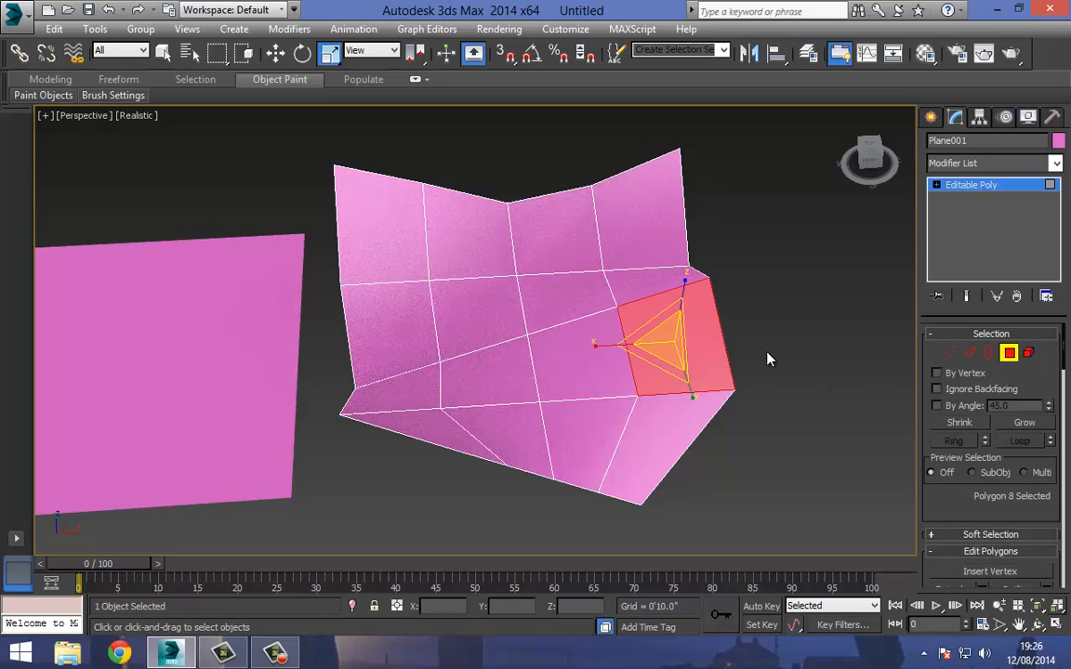
ctrl+click(587, 371)
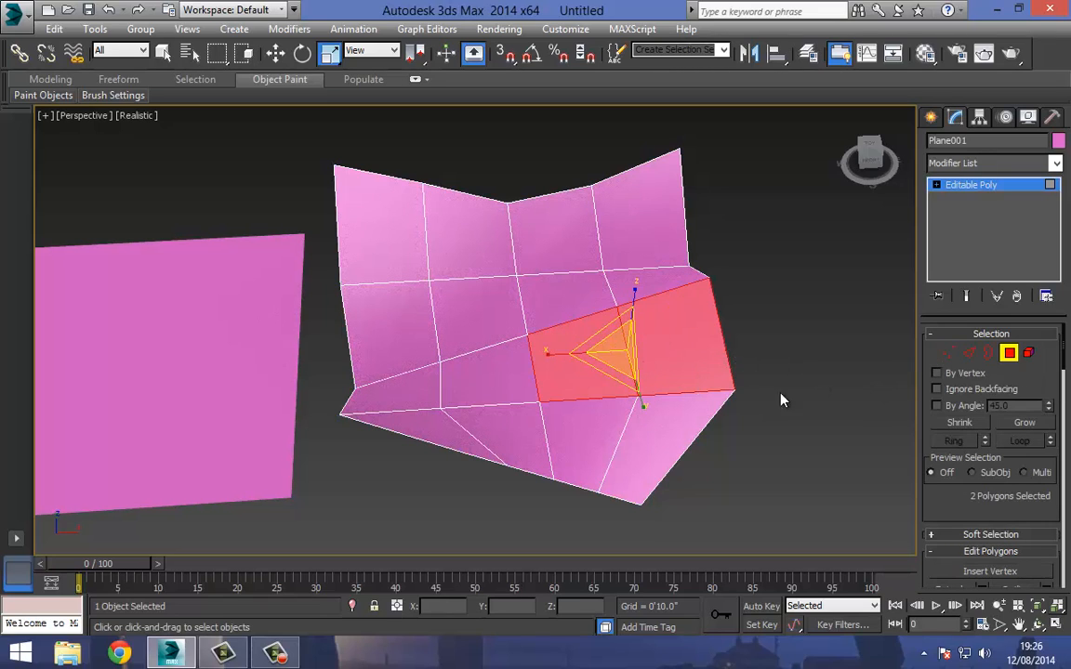
drag(618, 343, 638, 433)
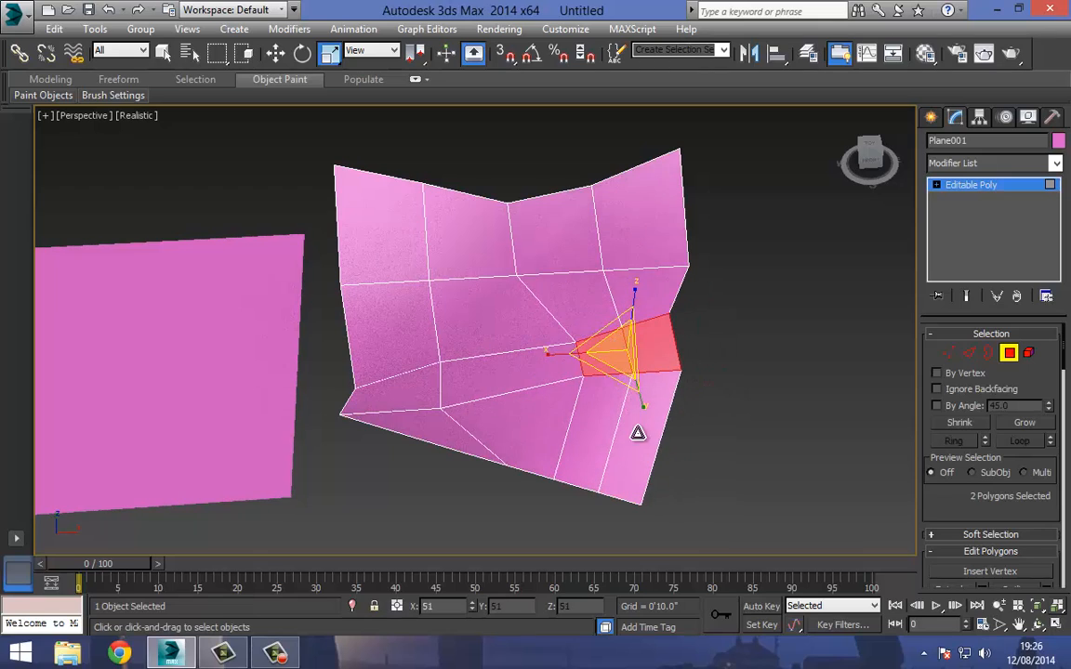
Switch to edge editing and scale down the slanted edge that runs from the plane's centre towards the shrunken polygons.
click(970, 356)
drag(553, 425, 607, 413)
drag(566, 362, 580, 410)
key(ctrl+z)
click(525, 301)
drag(538, 300, 593, 380)
key(ctrl+z)
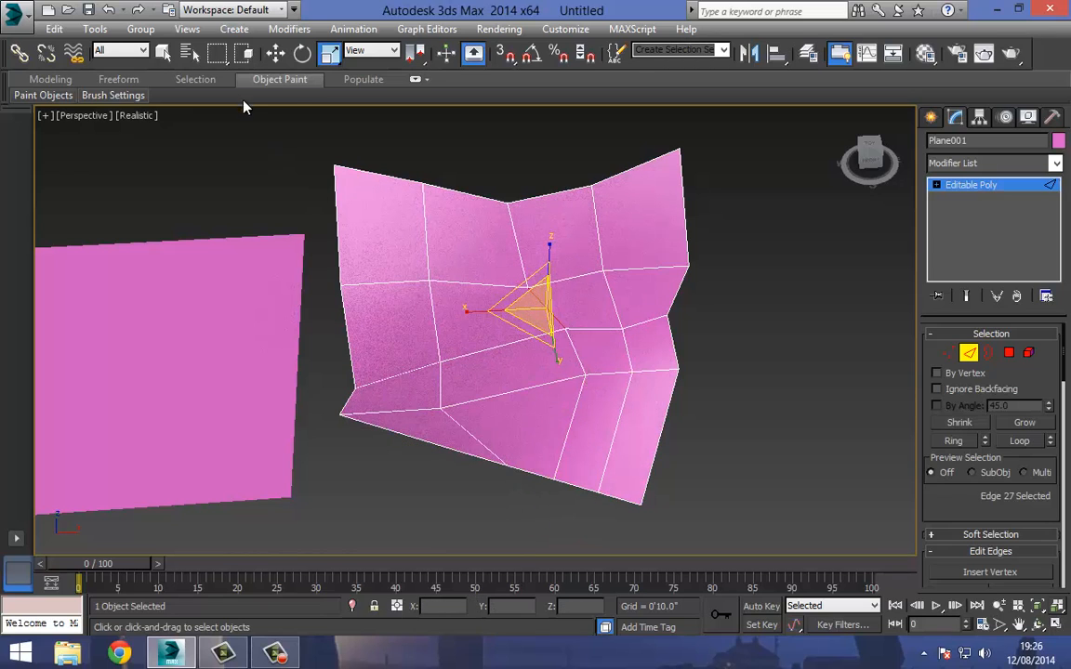
Rotate the shortened central edge until it lies nearly horizontal, shift it left, and leave sub-object editing.
click(302, 53)
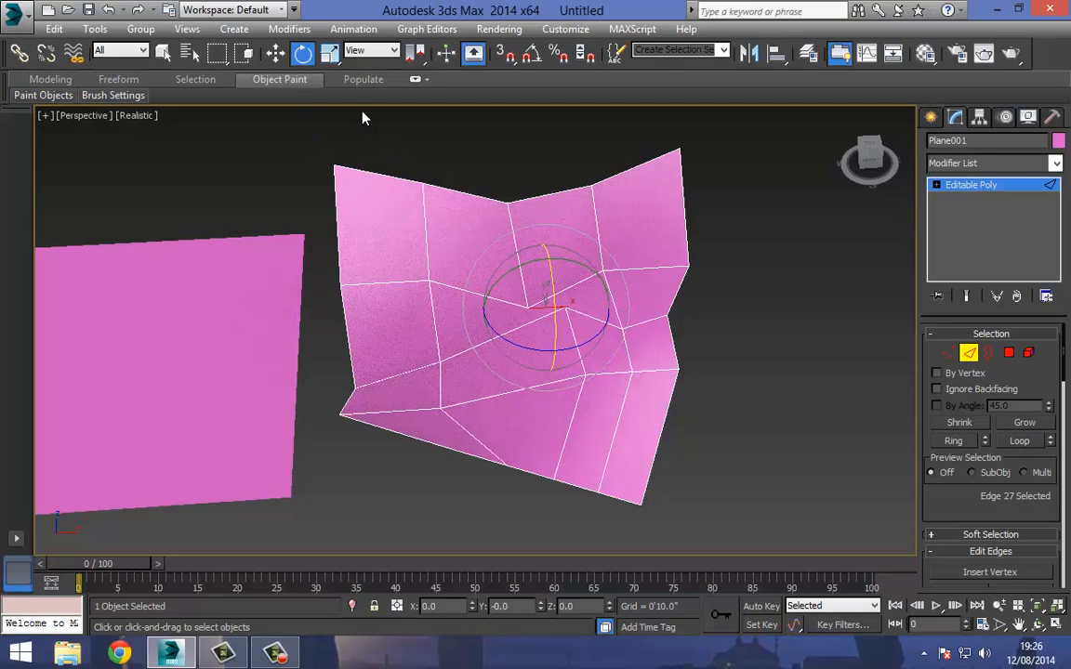
click(276, 53)
drag(621, 317, 587, 307)
click(686, 290)
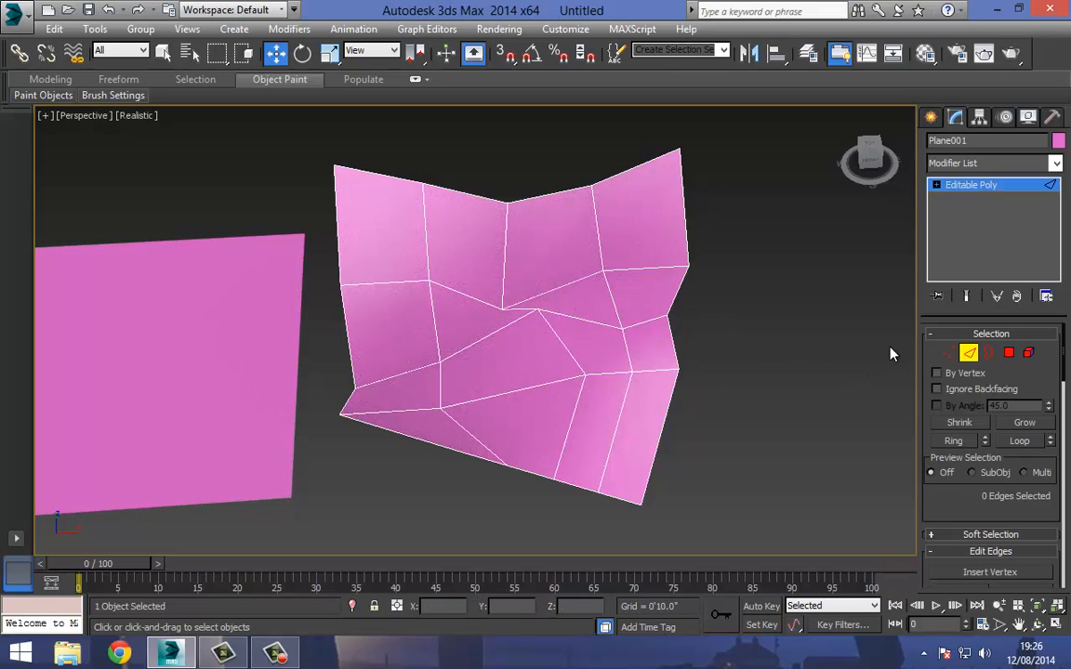
click(954, 186)
middle_drag(490, 353, 645, 351)
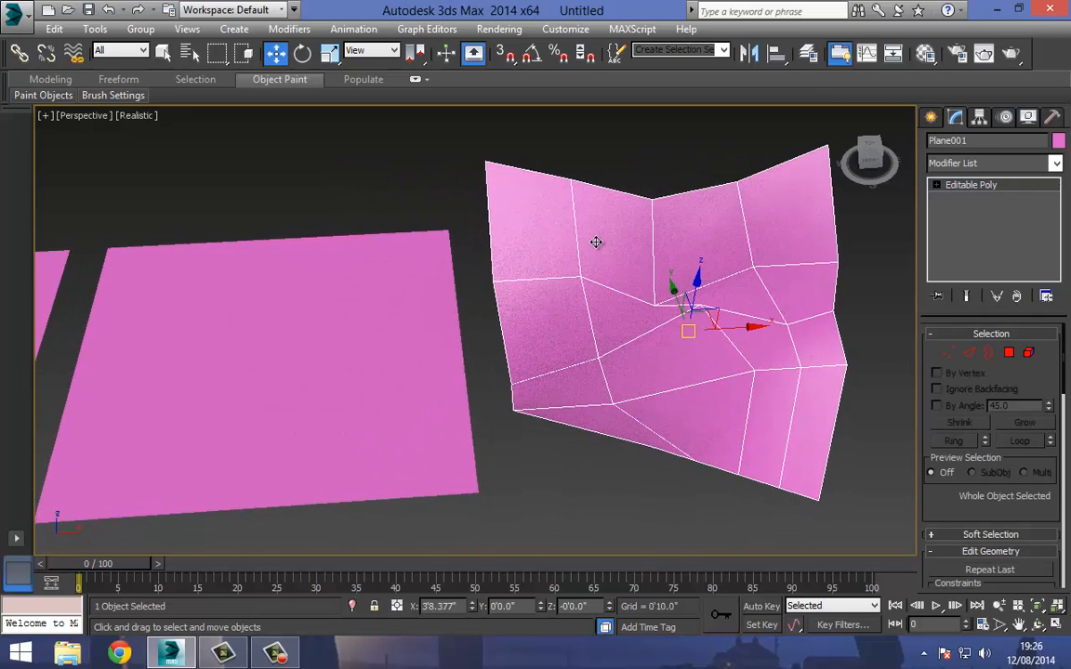
middle_drag(563, 324, 614, 331)
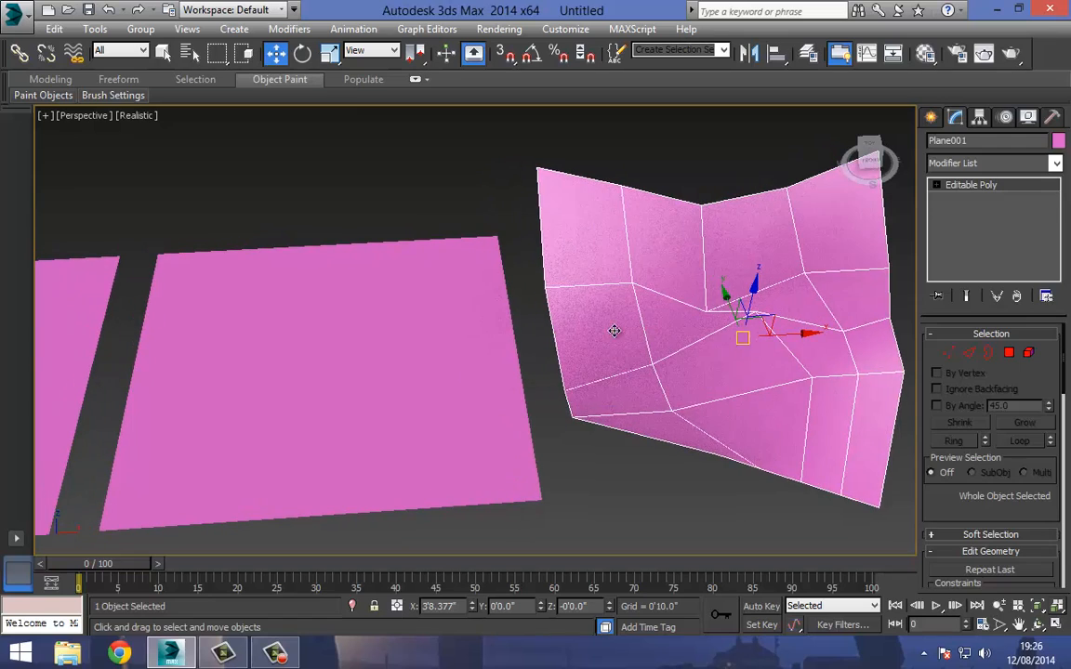
Delete the reshaped plane and select the undeformed plane next to it.
key(Delete)
scroll(406, 304, down, 3)
drag(586, 485, 581, 490)
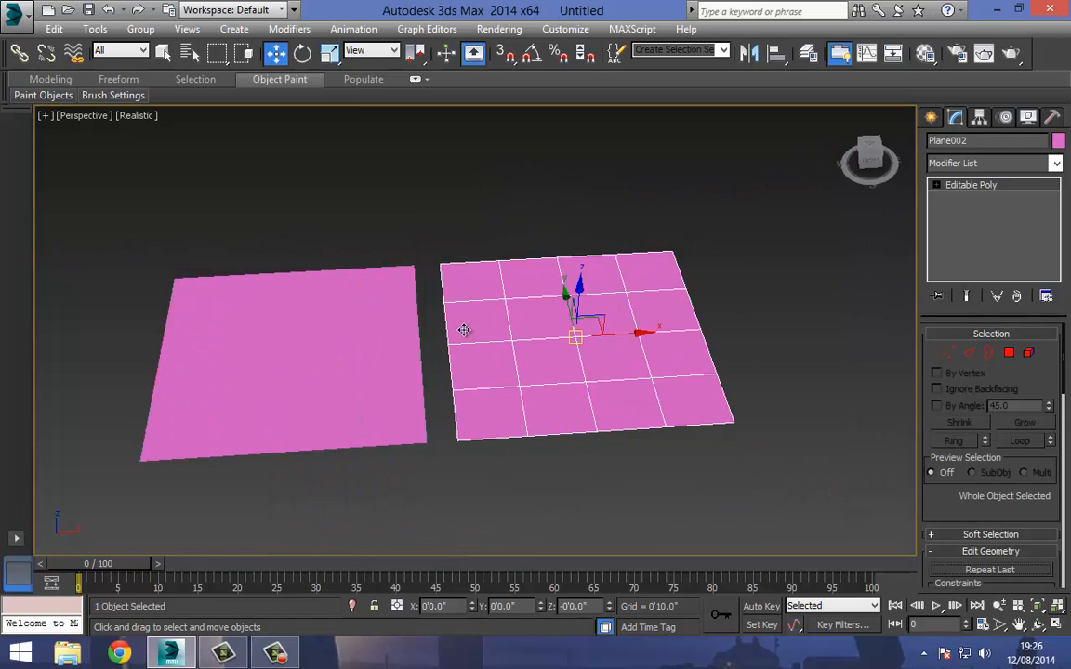
Examine the editing tools offered at vertex, polygon and edge level for the selected plane.
click(947, 353)
mouse_move(932, 502)
mouse_down()
mouse_move(924, 471)
mouse_move(924, 516)
mouse_up()
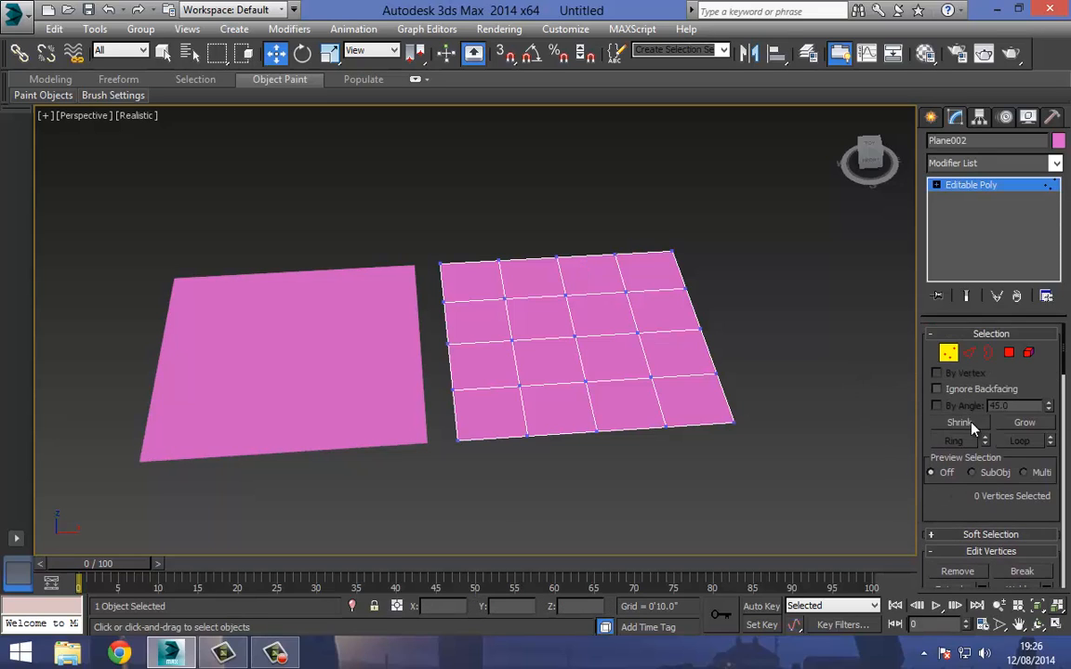
click(1009, 353)
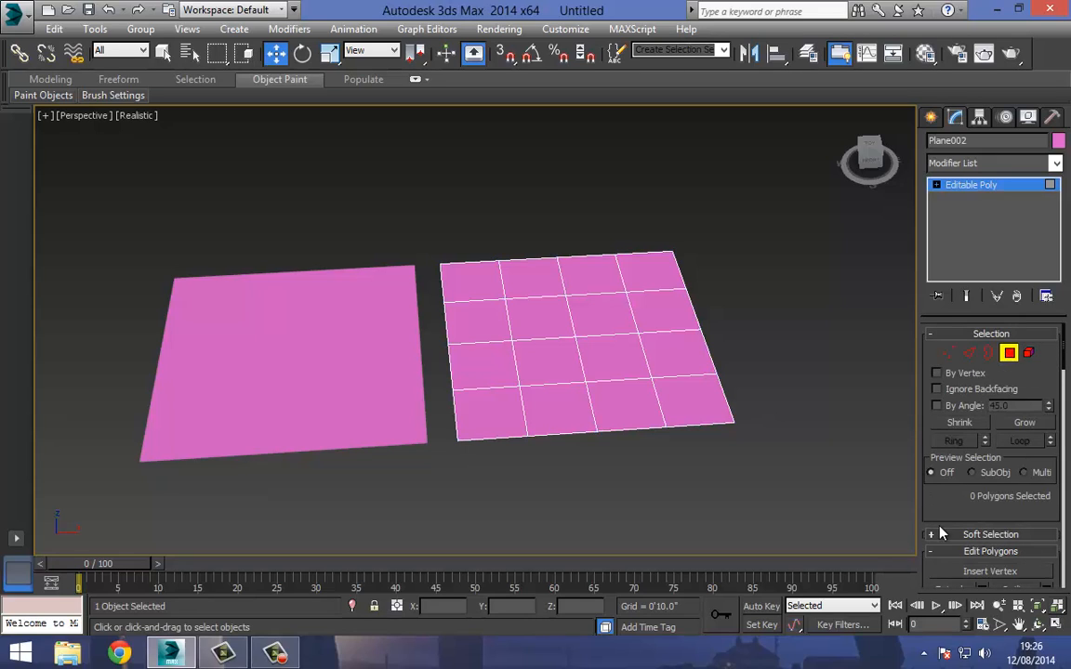
mouse_move(936, 492)
mouse_down()
mouse_move(936, 372)
mouse_move(937, 471)
mouse_move(954, 504)
mouse_up()
click(968, 330)
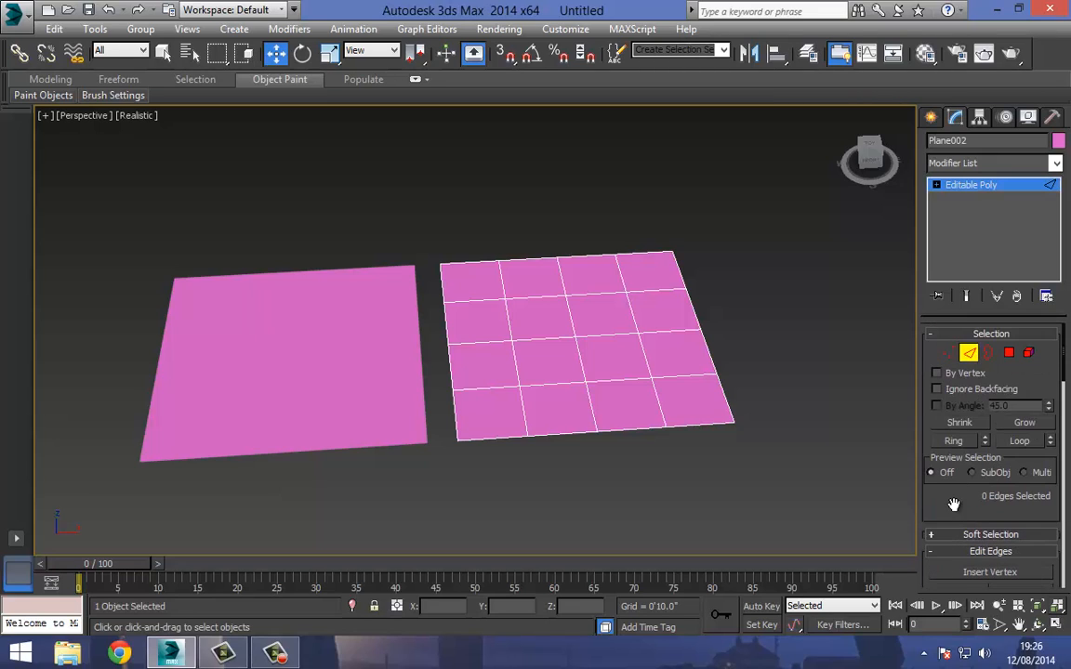
click(947, 353)
Switch to polygon editing and extrude both end polygons of the second row from the far edge upward into blocks of similar height.
click(1009, 355)
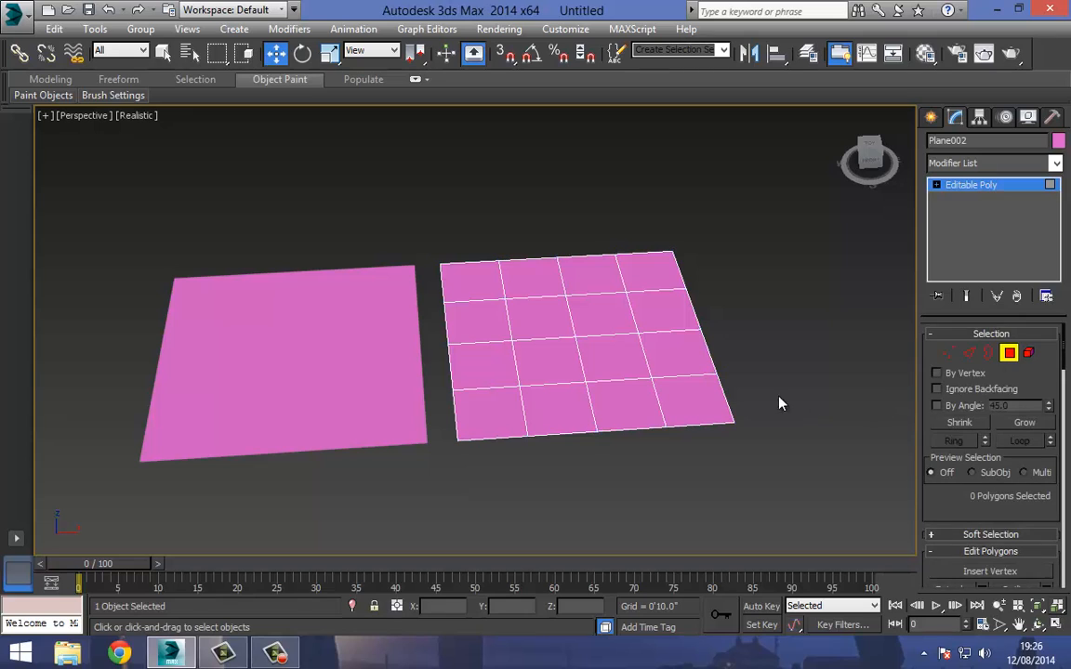
drag(947, 511, 907, 398)
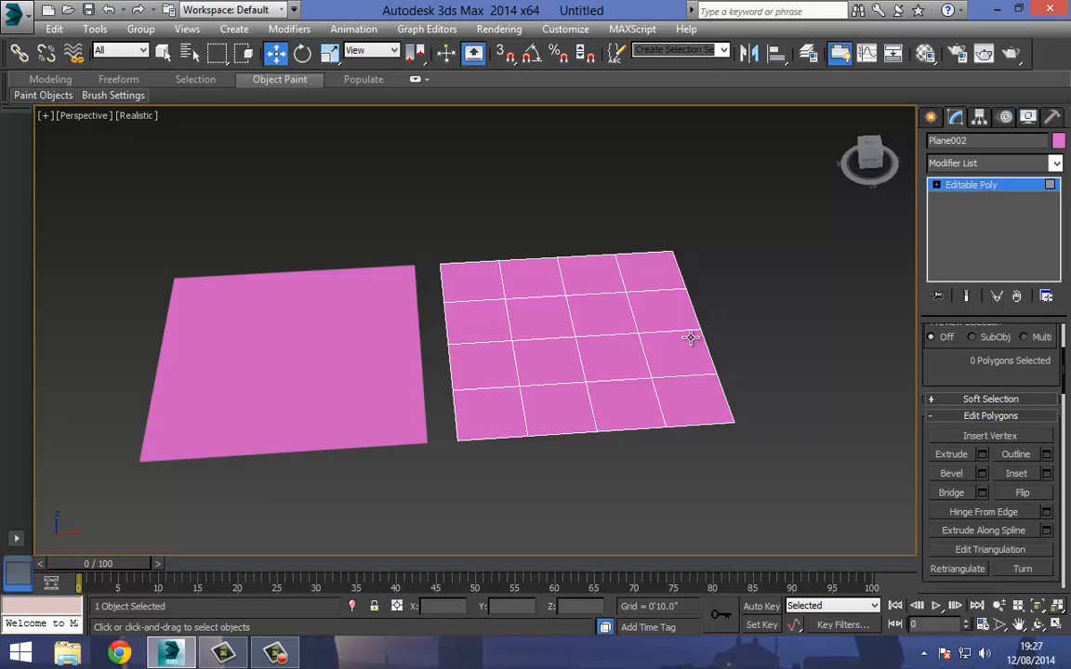
scroll(526, 315, up, 4)
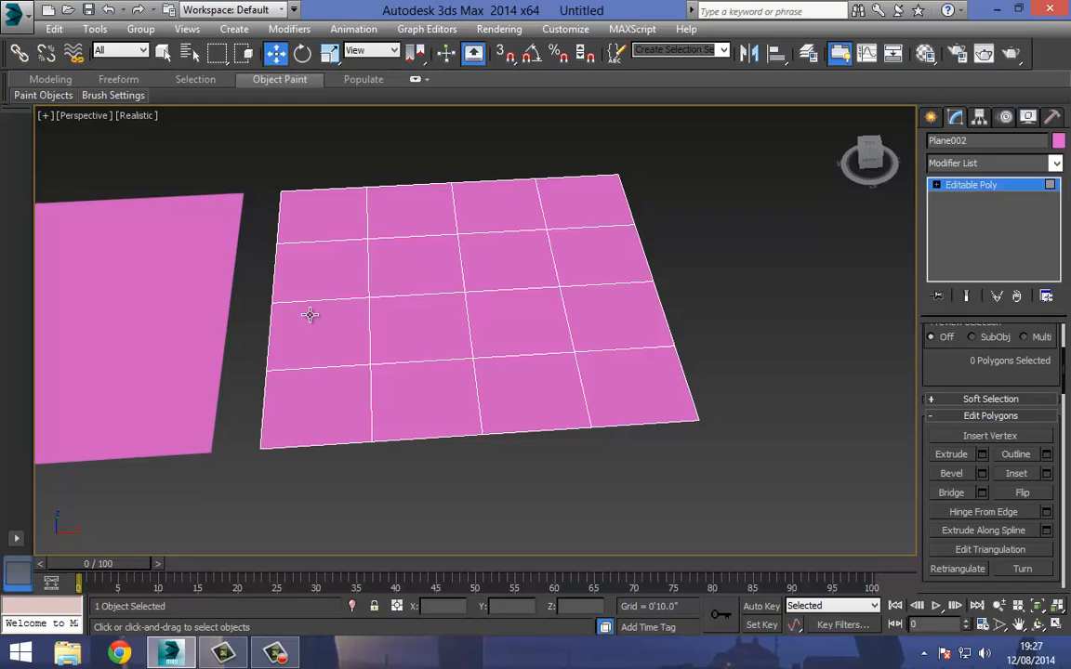
click(315, 261)
drag(313, 263, 296, 285)
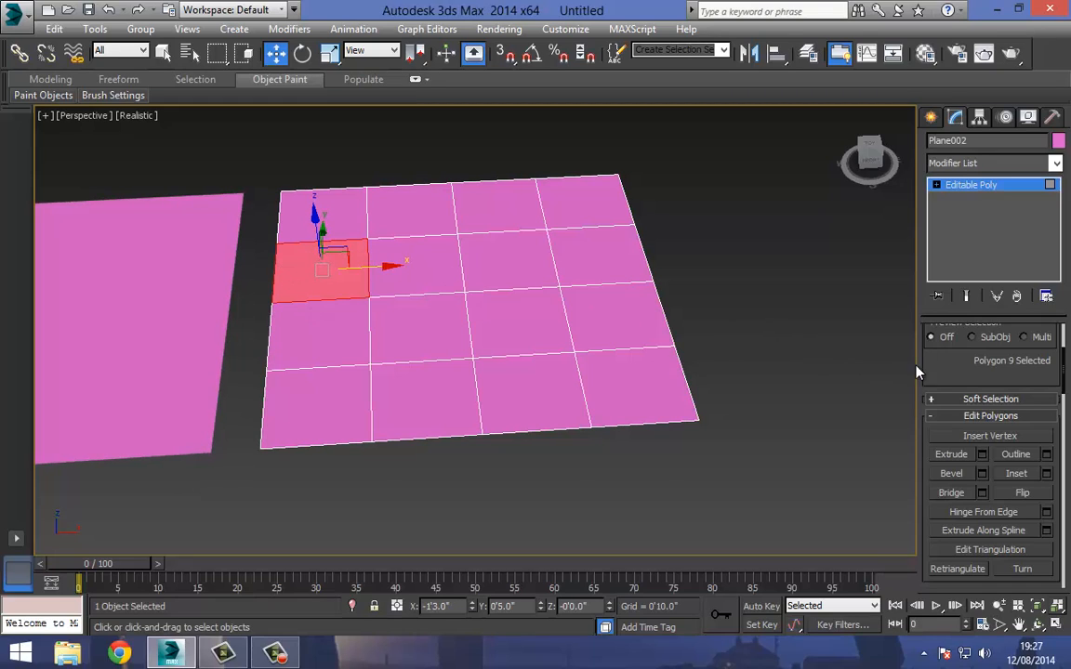
drag(934, 373, 921, 332)
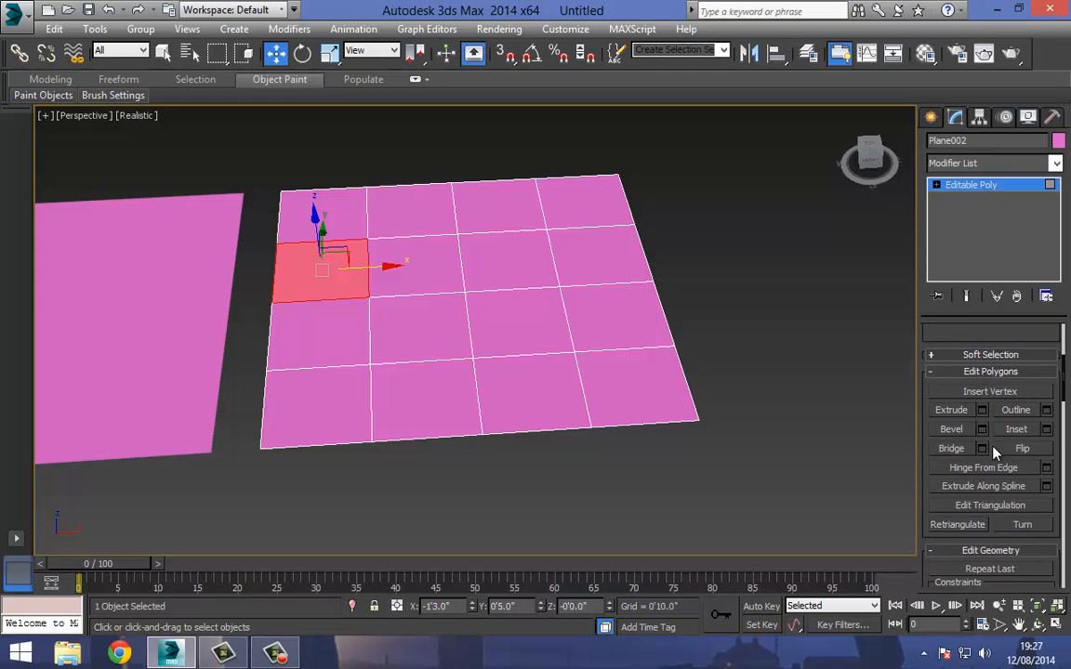
click(947, 412)
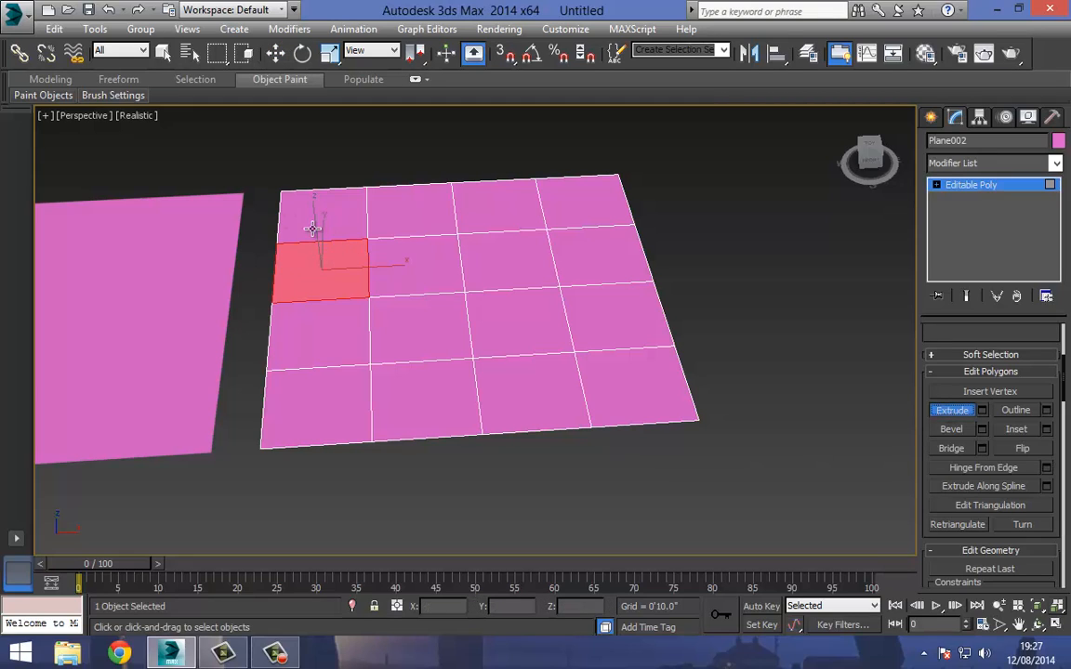
mouse_move(314, 283)
mouse_down()
mouse_move(308, 203)
mouse_move(304, 263)
mouse_move(296, 215)
mouse_move(319, 222)
mouse_move(311, 265)
mouse_up()
middle_drag(310, 264, 237, 233)
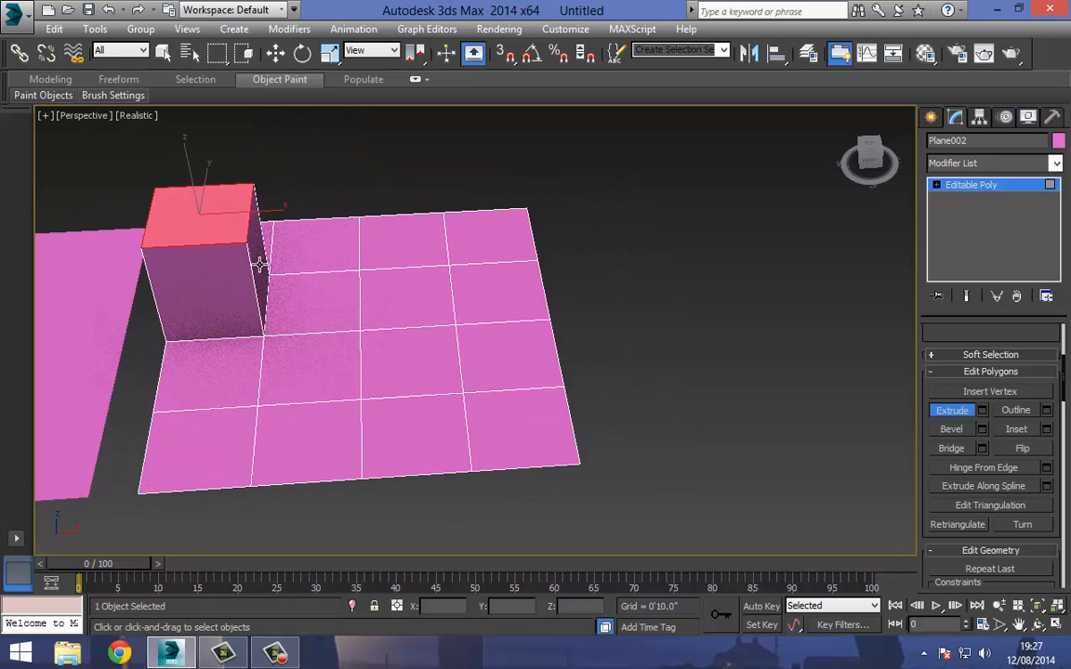
click(498, 289)
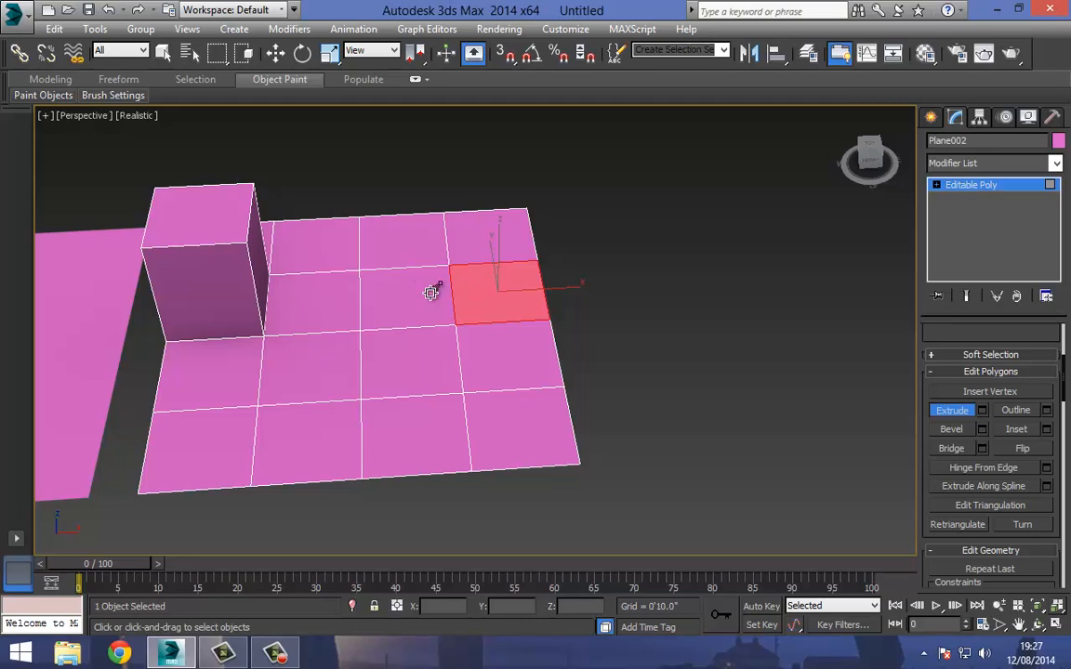
drag(499, 294, 490, 227)
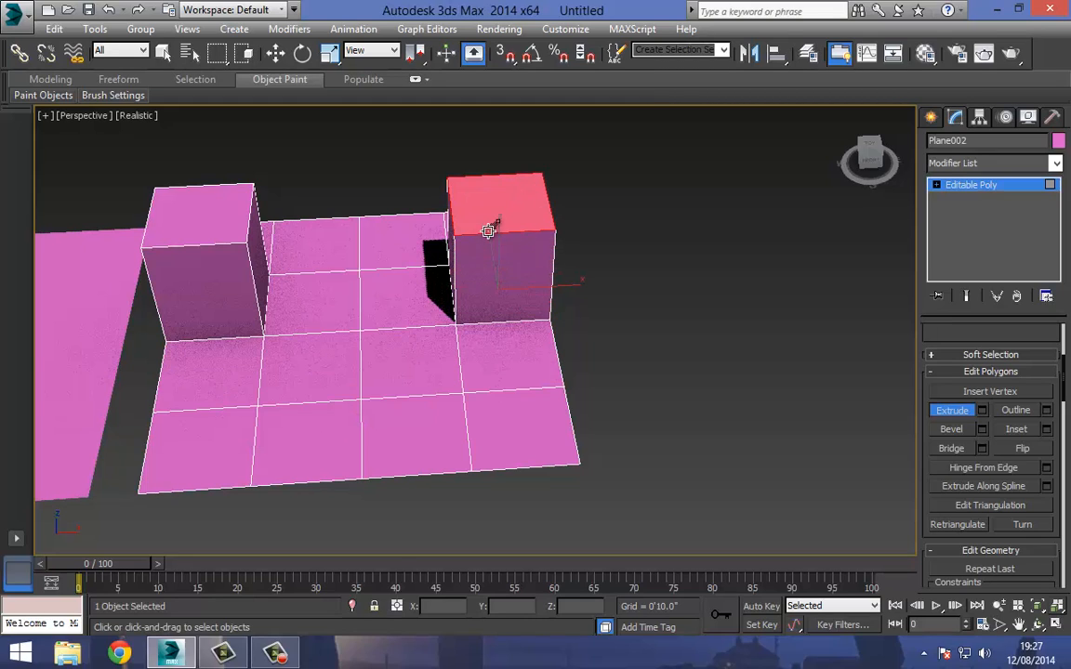
Bevel the two middle polygons of the third row together into a low raised block with inward-sloping sides.
click(950, 429)
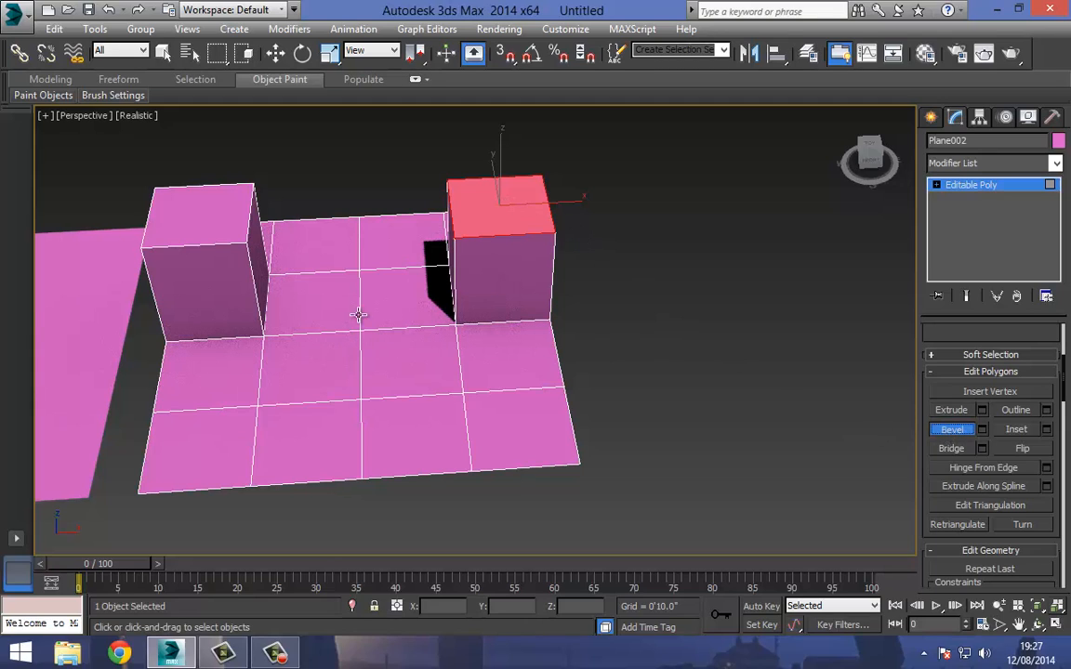
click(307, 370)
ctrl+click(414, 363)
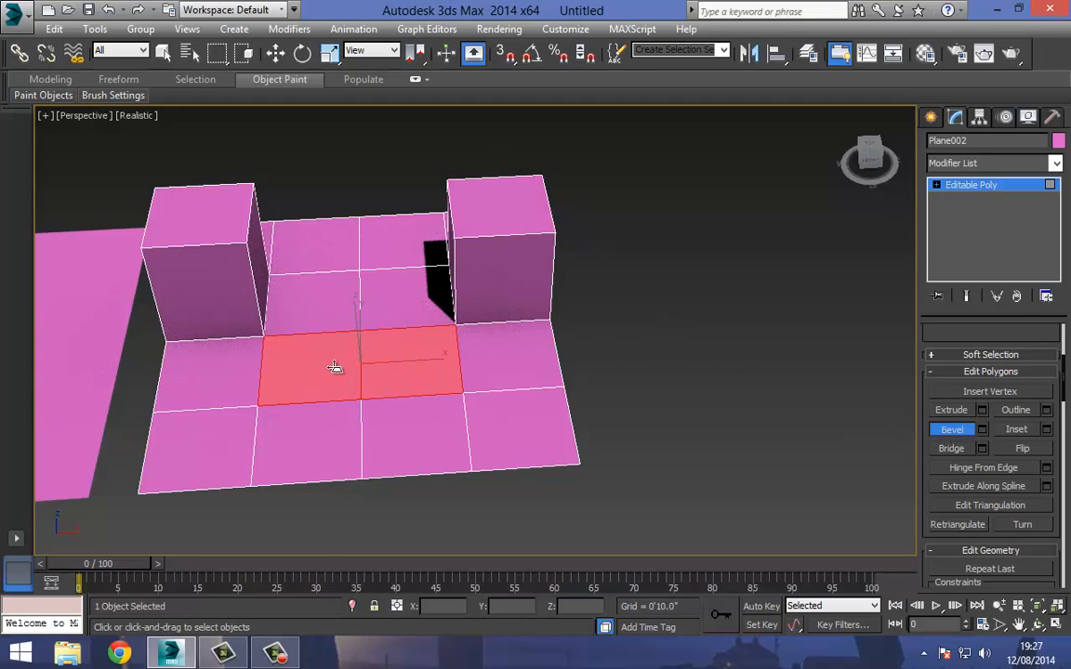
drag(335, 368, 332, 344)
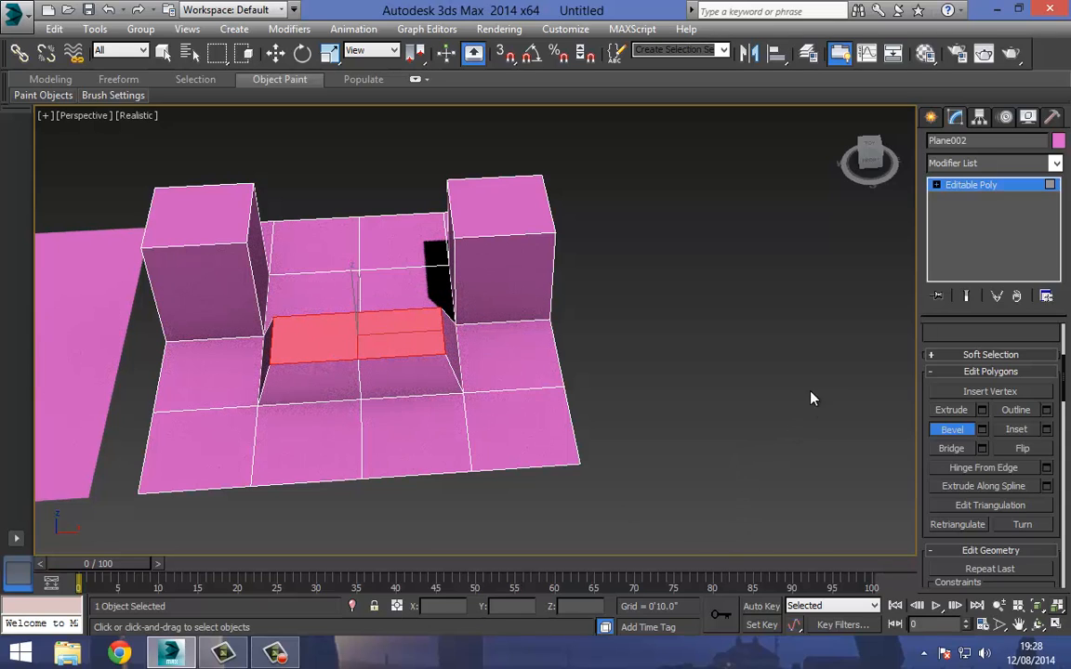
Extrude the top polygons of both blocks together upward by a short additional segment.
click(945, 450)
click(939, 412)
click(717, 311)
click(531, 215)
ctrl+click(213, 228)
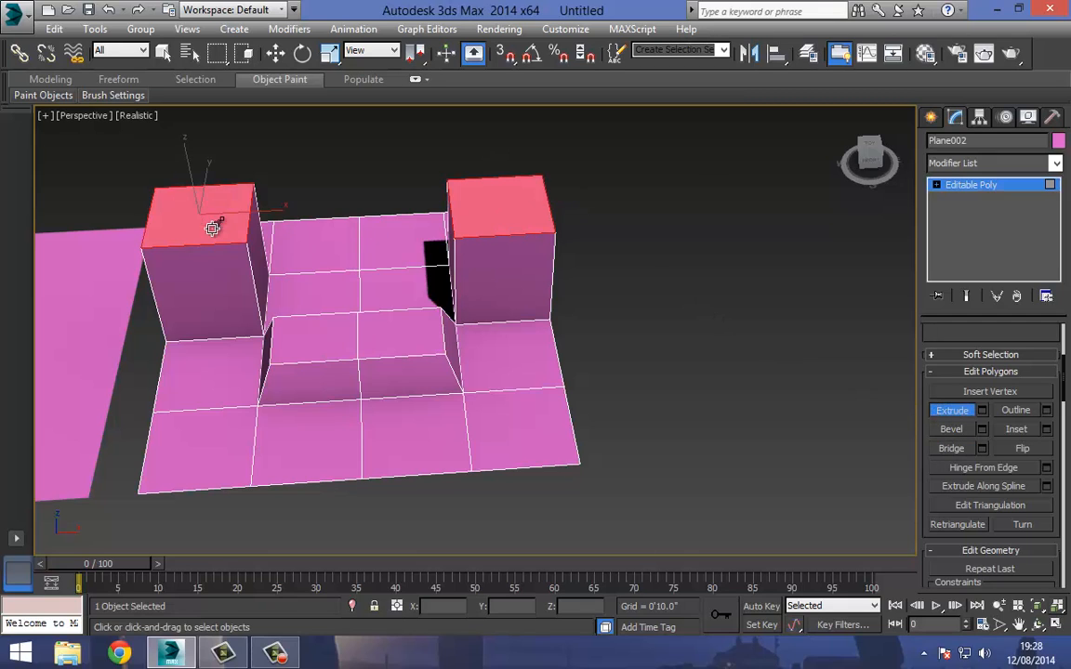
drag(212, 228, 195, 194)
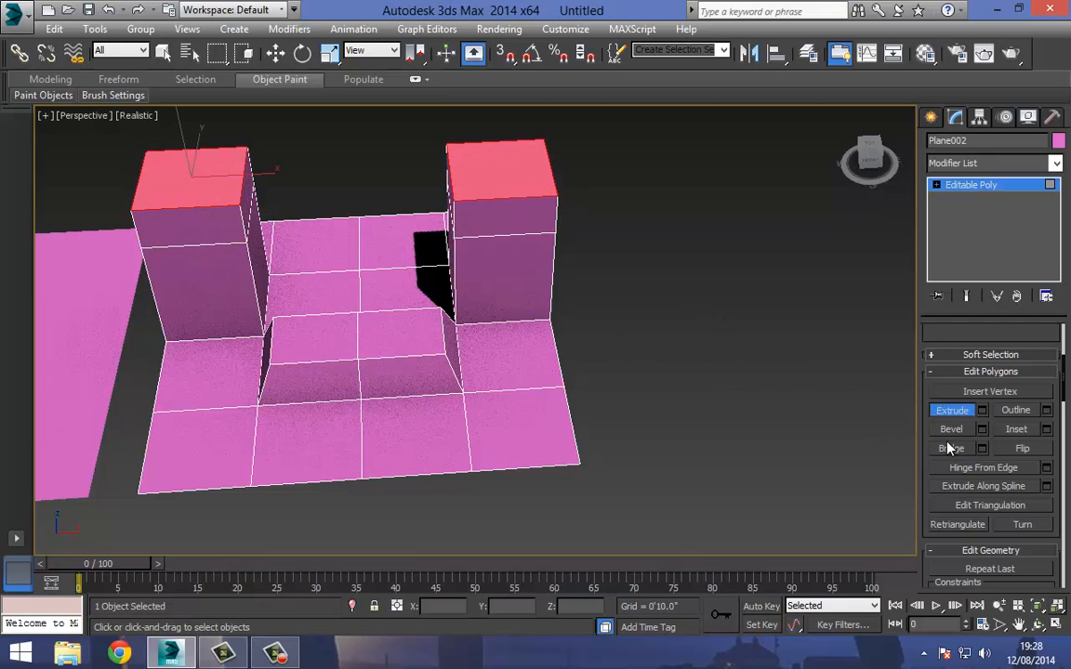
Bridge the facing inner side polygons of the two pillars' upper segments to form a crossbeam.
middle_drag(442, 198, 175, 220)
click(516, 205)
click(139, 197)
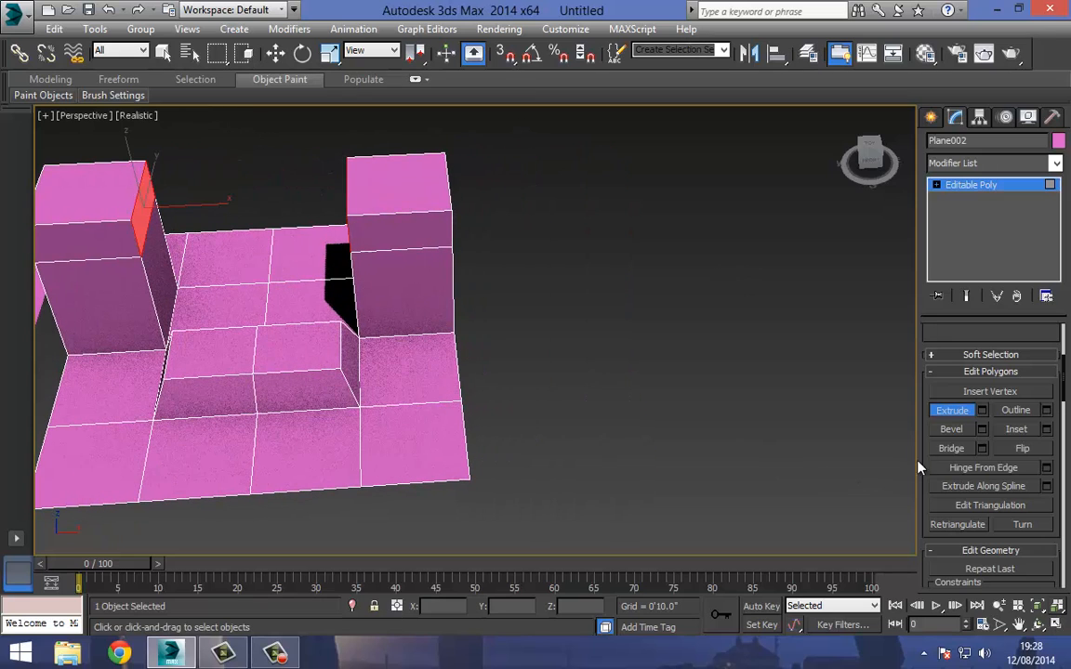
click(945, 449)
alt+middle_drag(322, 270, 411, 248)
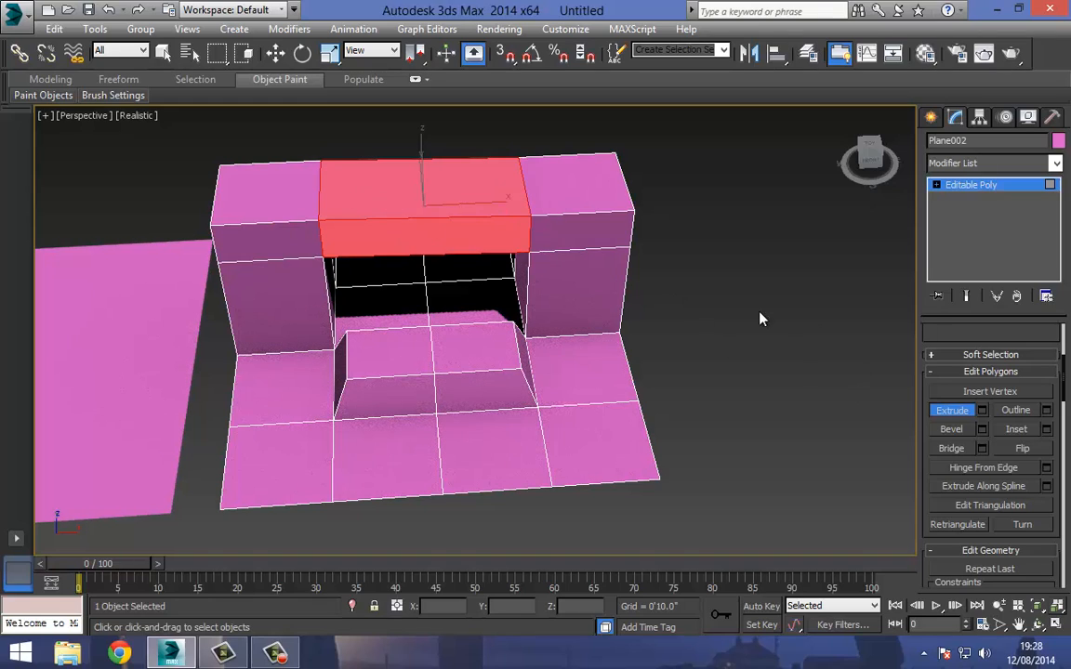
Outline the four polygons of the nearest row slightly outward.
click(1017, 410)
click(595, 445)
ctrl+click(469, 457)
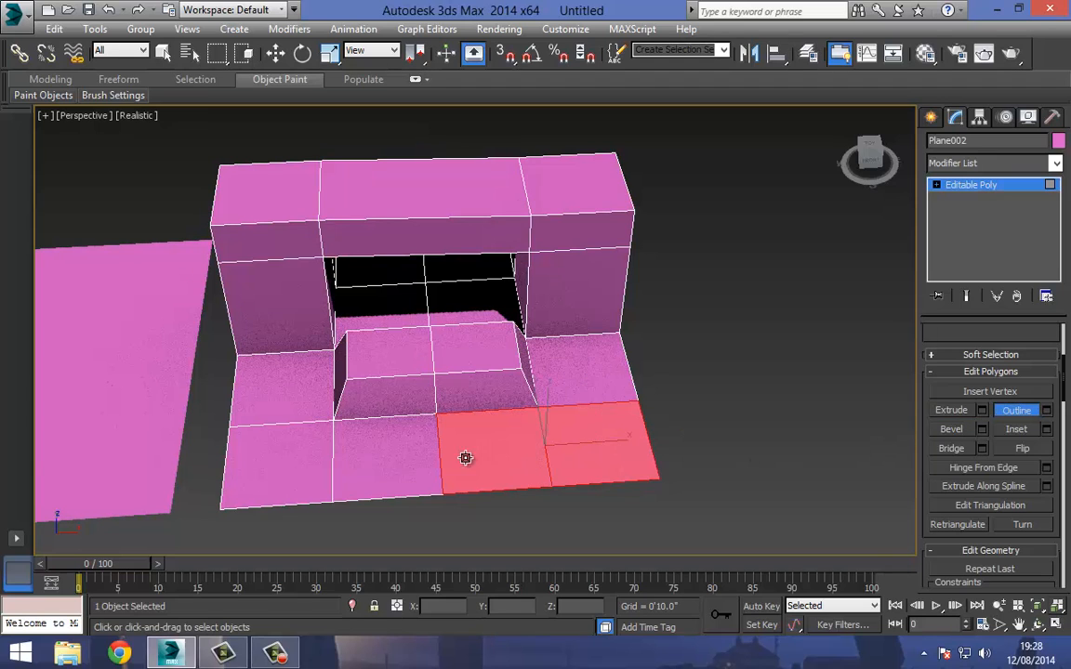
ctrl+click(408, 459)
ctrl+click(282, 461)
mouse_move(426, 440)
mouse_down()
mouse_move(429, 466)
mouse_move(434, 423)
mouse_move(443, 435)
mouse_up()
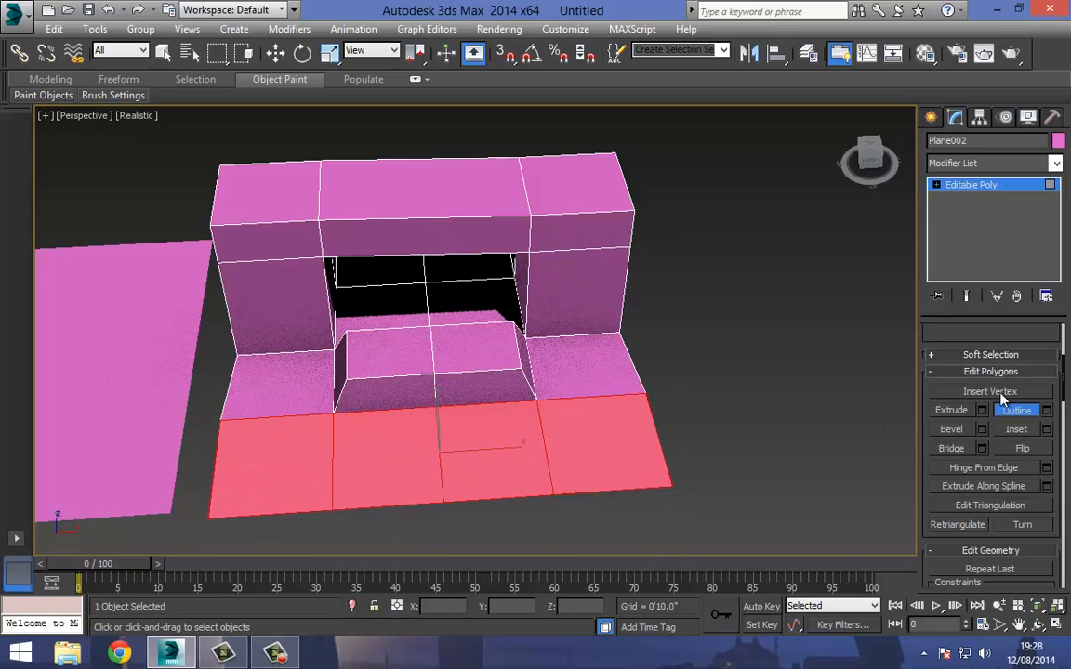
Inset the front of the right pillar and then the left pillar, treating each pillar's two stacked polygons as one group.
click(1019, 429)
click(717, 359)
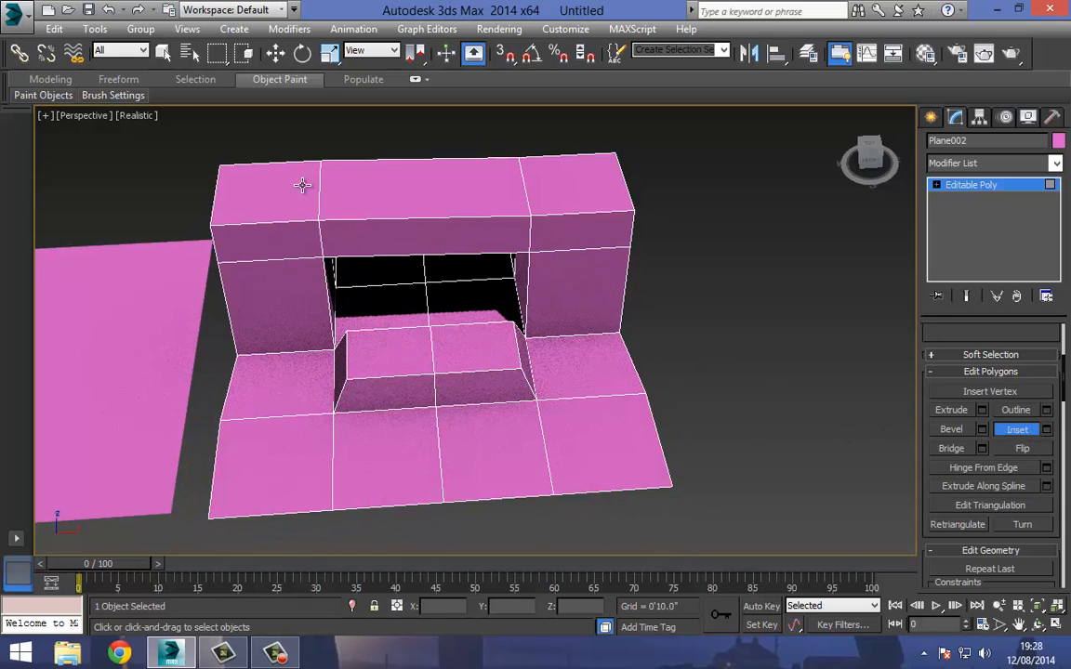
click(270, 175)
ctrl+click(428, 188)
ctrl+click(566, 185)
click(598, 232)
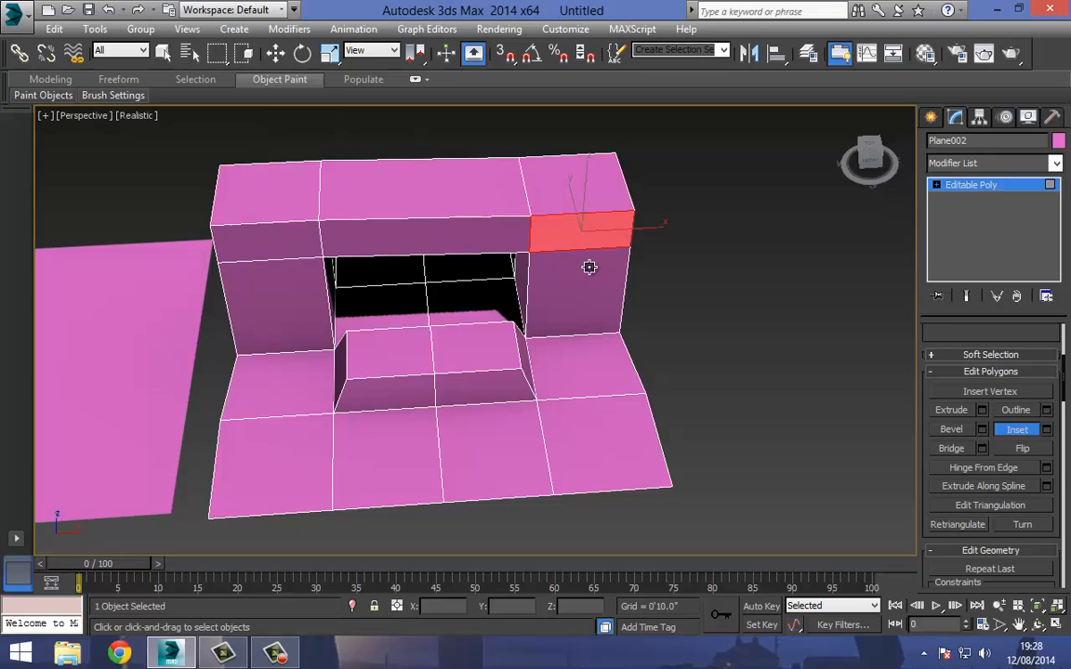
ctrl+click(588, 268)
drag(588, 246, 579, 245)
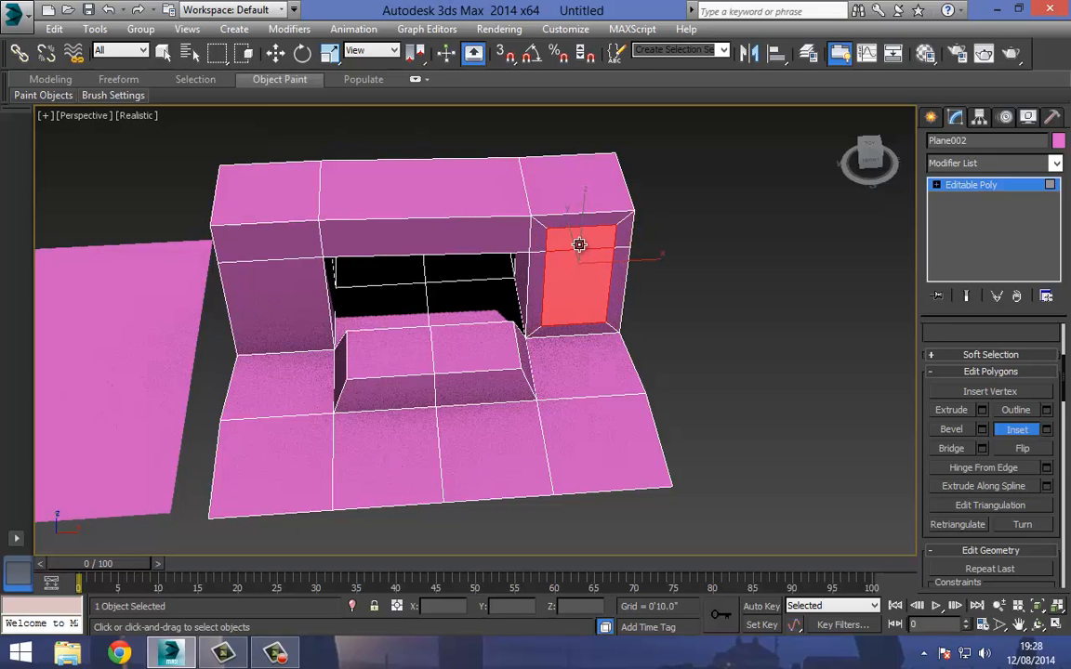
click(268, 244)
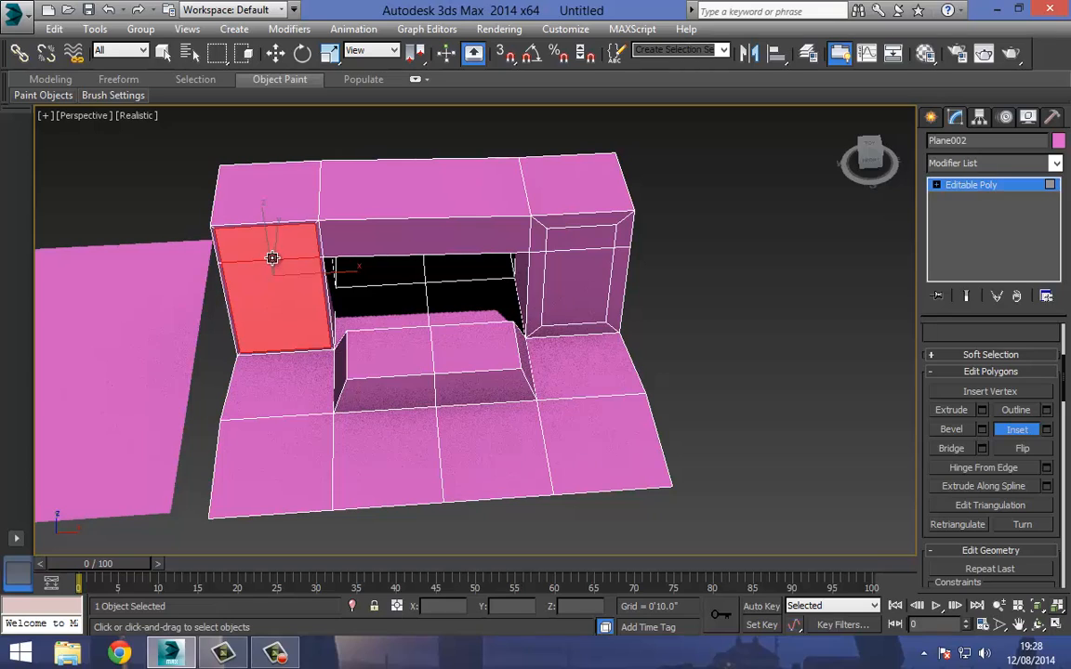
drag(272, 258, 272, 265)
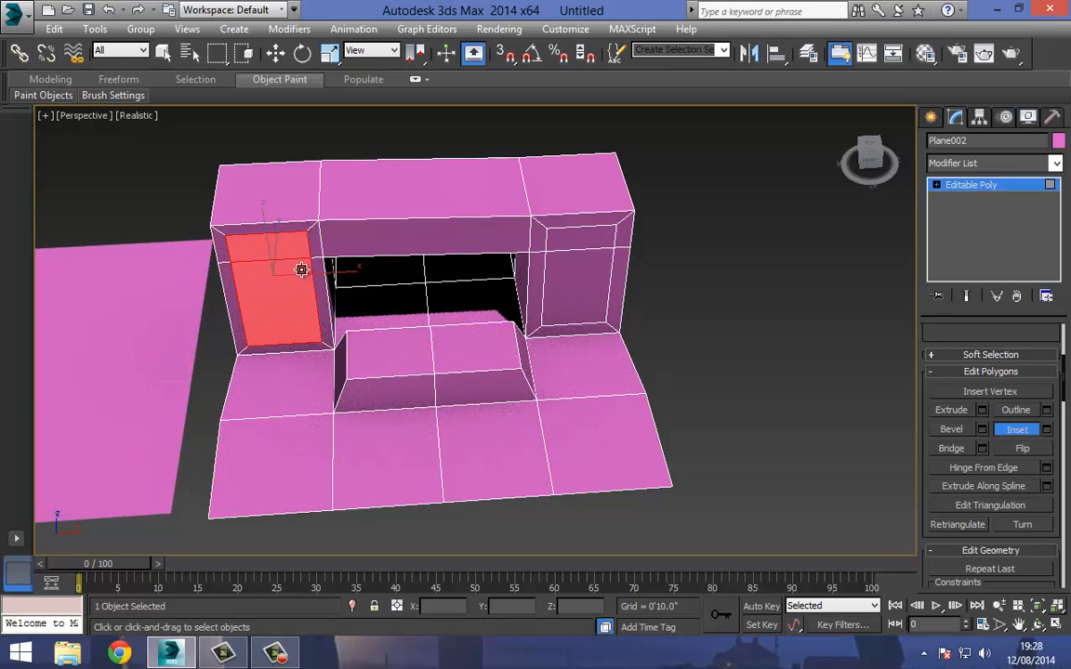
Inset the four polygons of the nearest row as one group, leaving a narrow border around them.
click(294, 475)
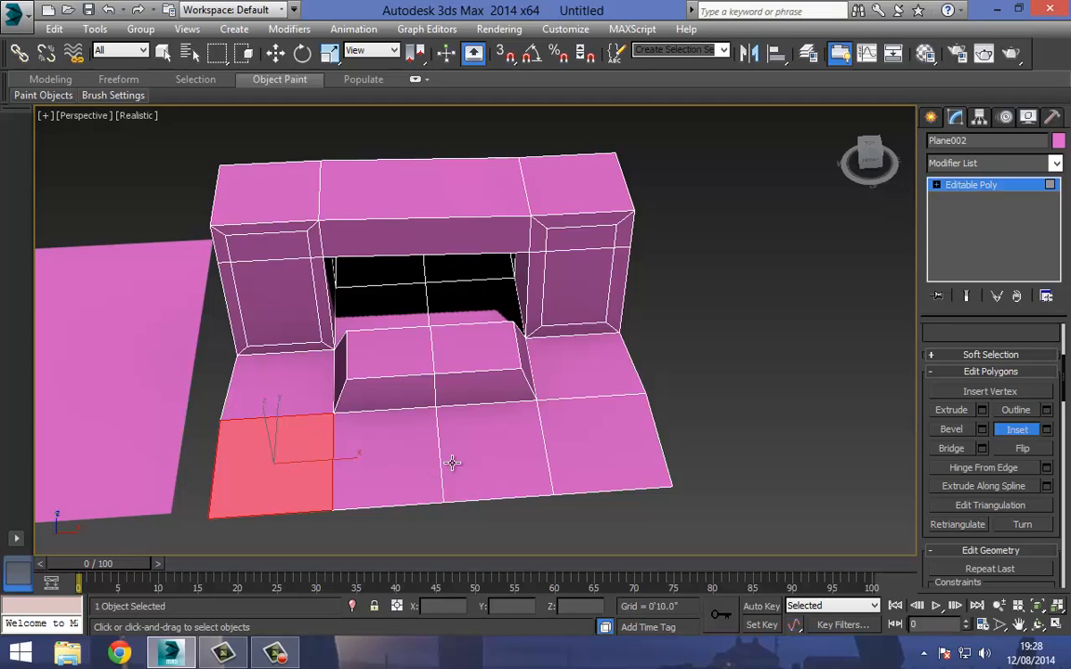
ctrl+click(404, 460)
ctrl+click(493, 452)
ctrl+click(581, 445)
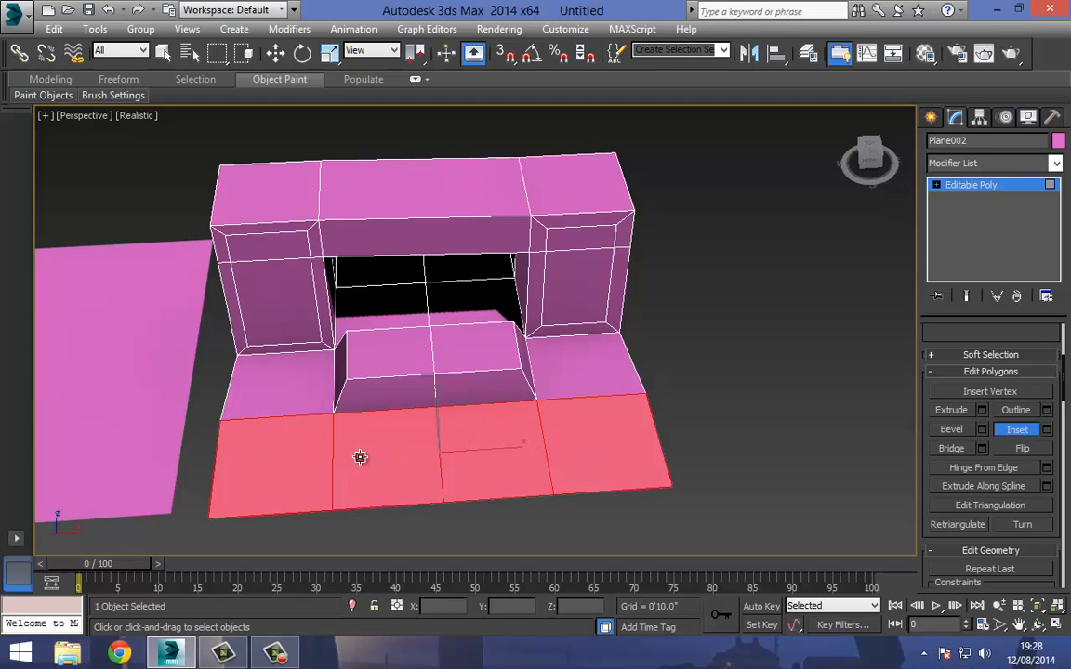
drag(400, 450, 396, 455)
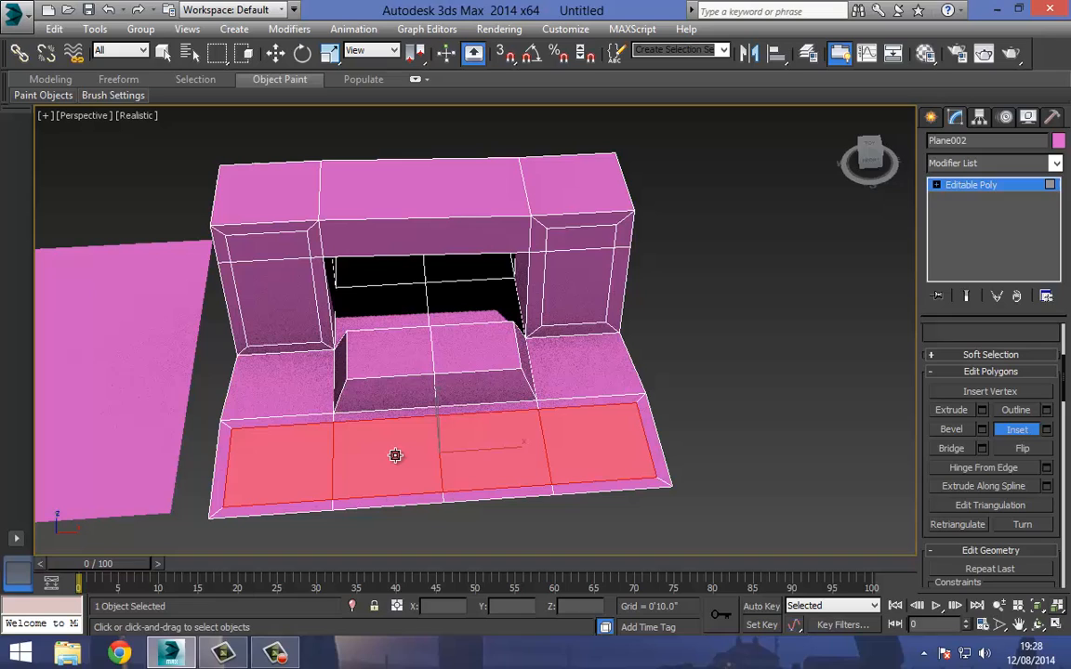
Reselect the four inset polygons of the nearest row, try a second slight inset on them and undo it.
click(739, 407)
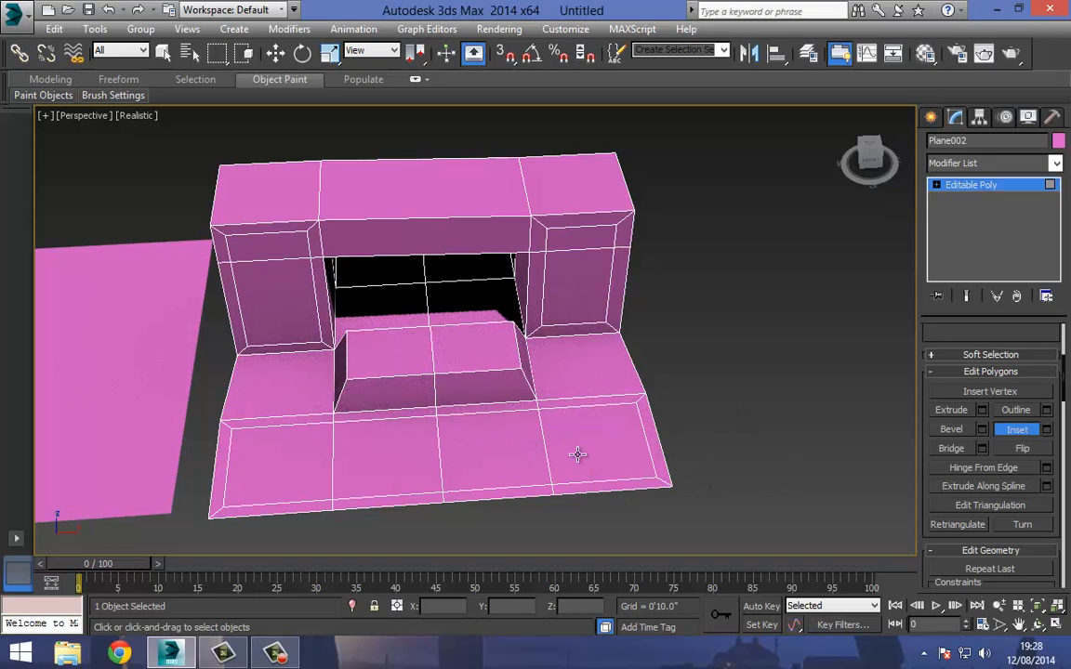
click(616, 433)
ctrl+click(490, 436)
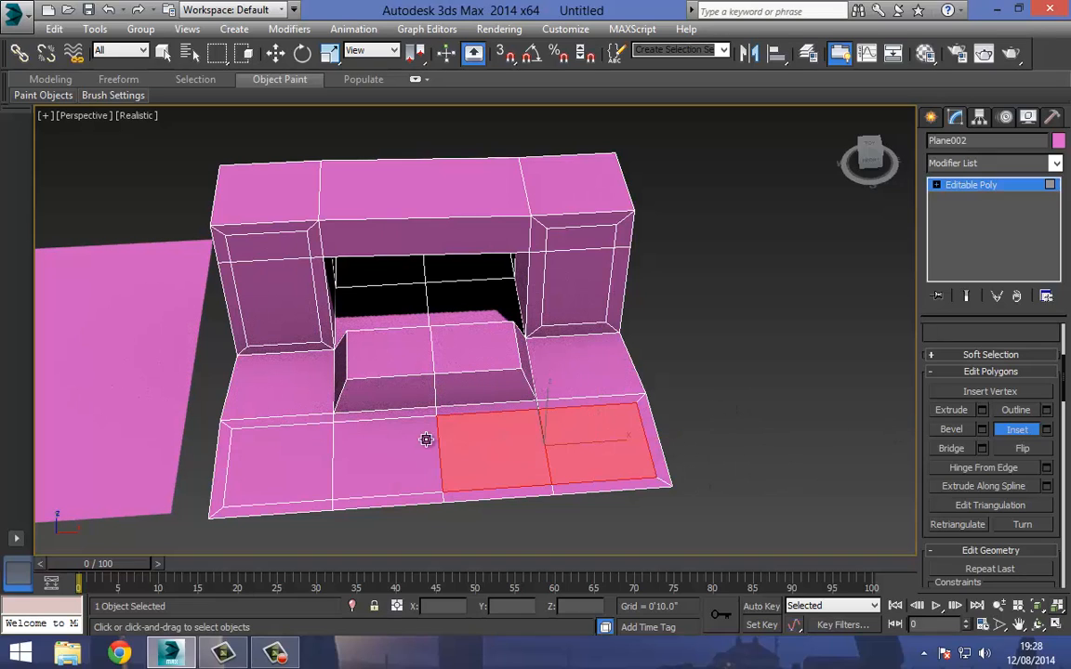
ctrl+click(425, 436)
ctrl+click(306, 449)
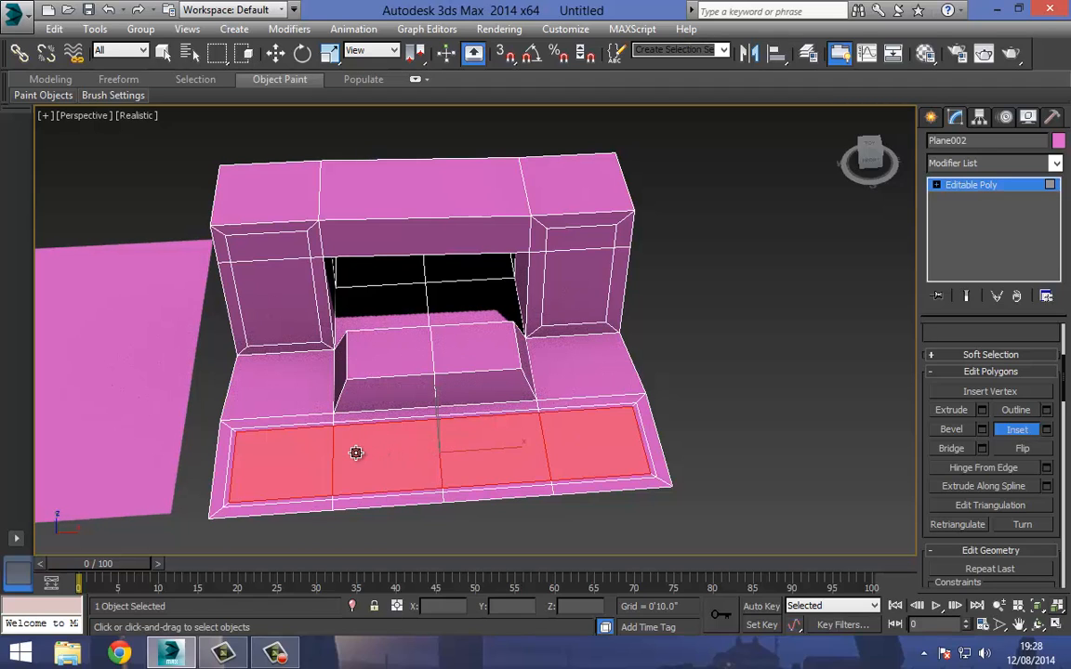
key(ctrl+z)
Extrude the four inset polygons of the nearest row downward to form a recessed trough.
key(w)
right_click(357, 380)
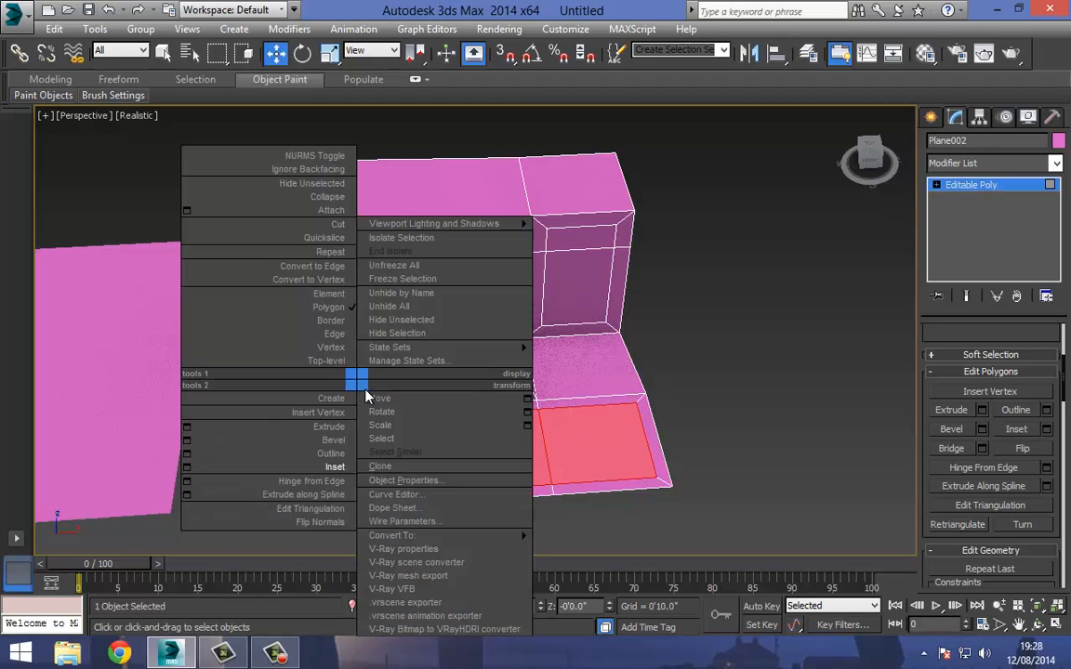
click(339, 426)
drag(347, 471, 347, 478)
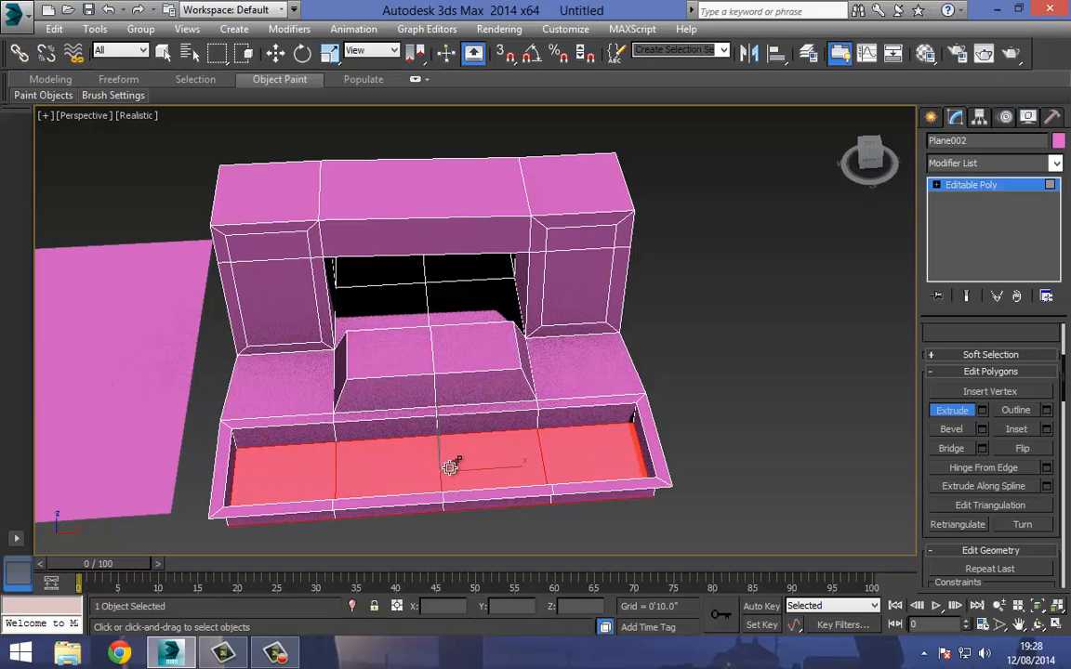
Select the three polygons on top of the two pillars and crossbeam and level them by scaling along Z.
click(253, 169)
ctrl+click(396, 172)
ctrl+click(600, 192)
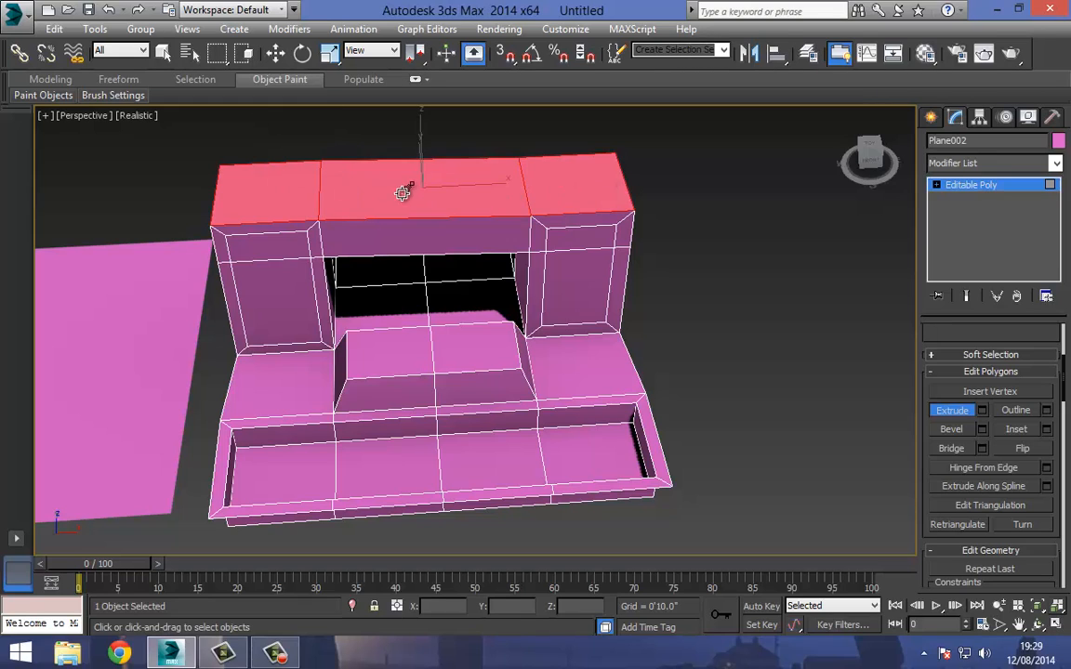
key(w)
right_click(400, 238)
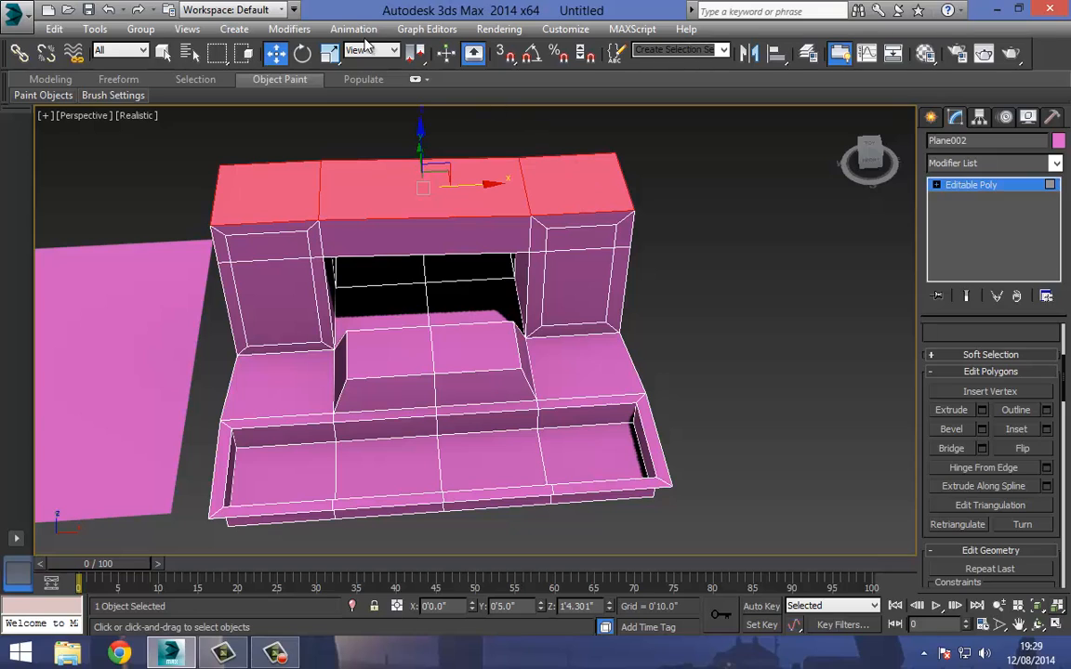
click(330, 53)
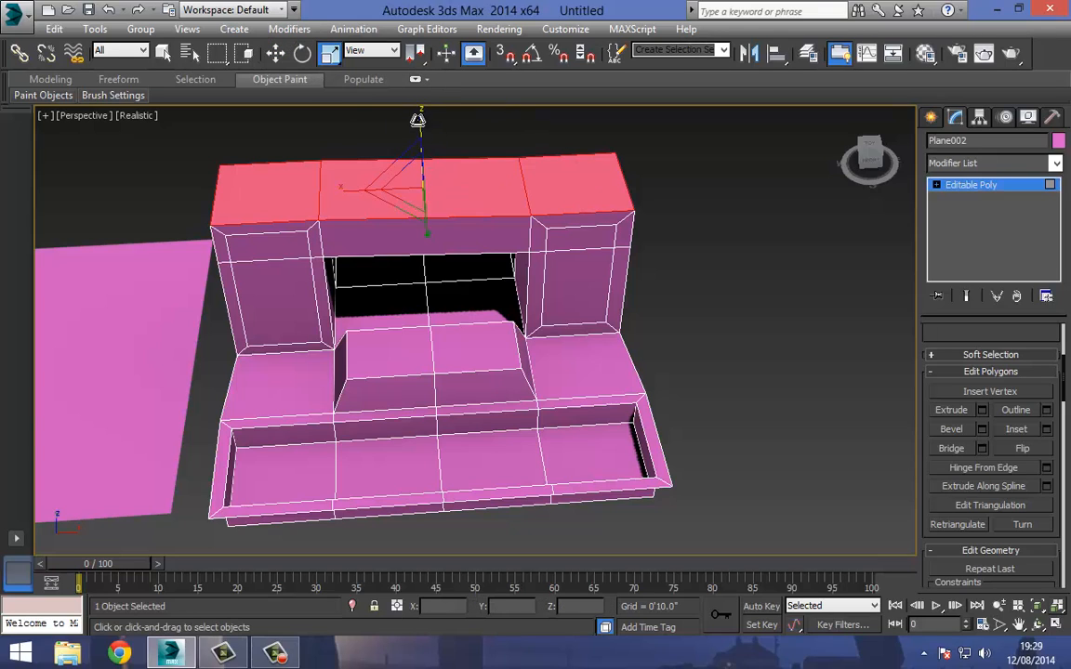
drag(418, 122, 445, 581)
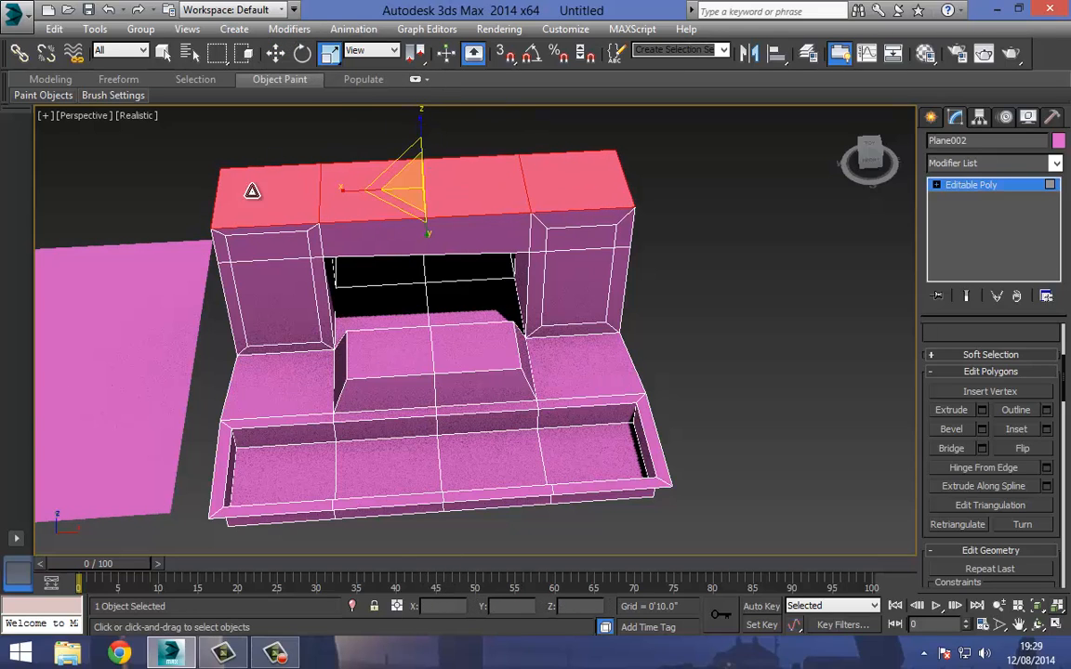
click(276, 53)
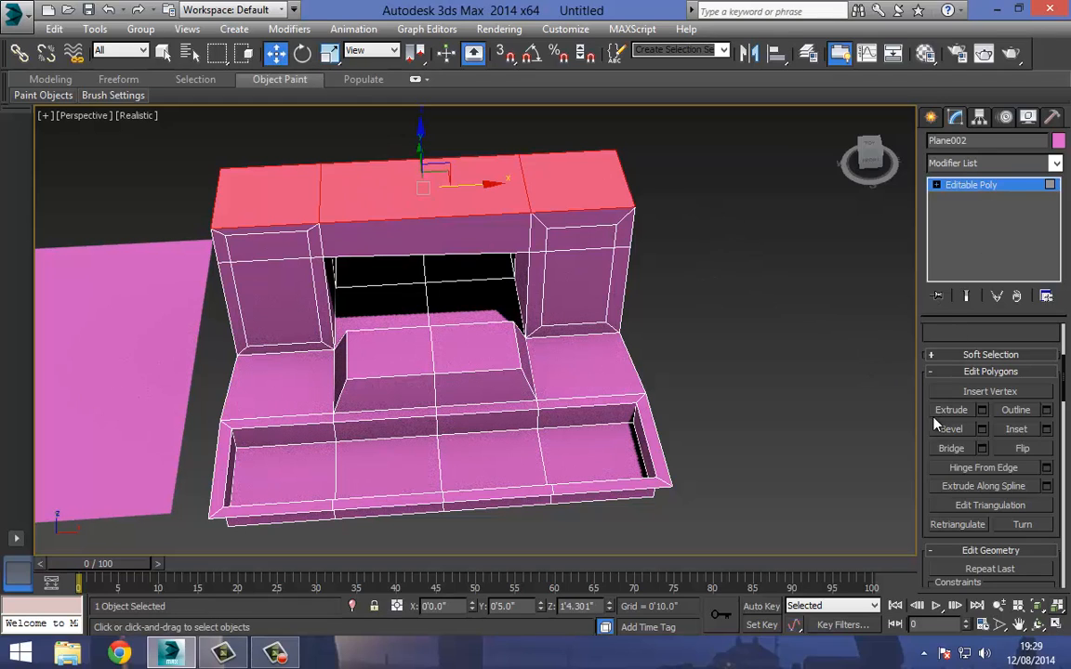
Switch to edge editing and try Extrude on one edge of the trough's rear inner rim.
scroll(959, 472, up, 5)
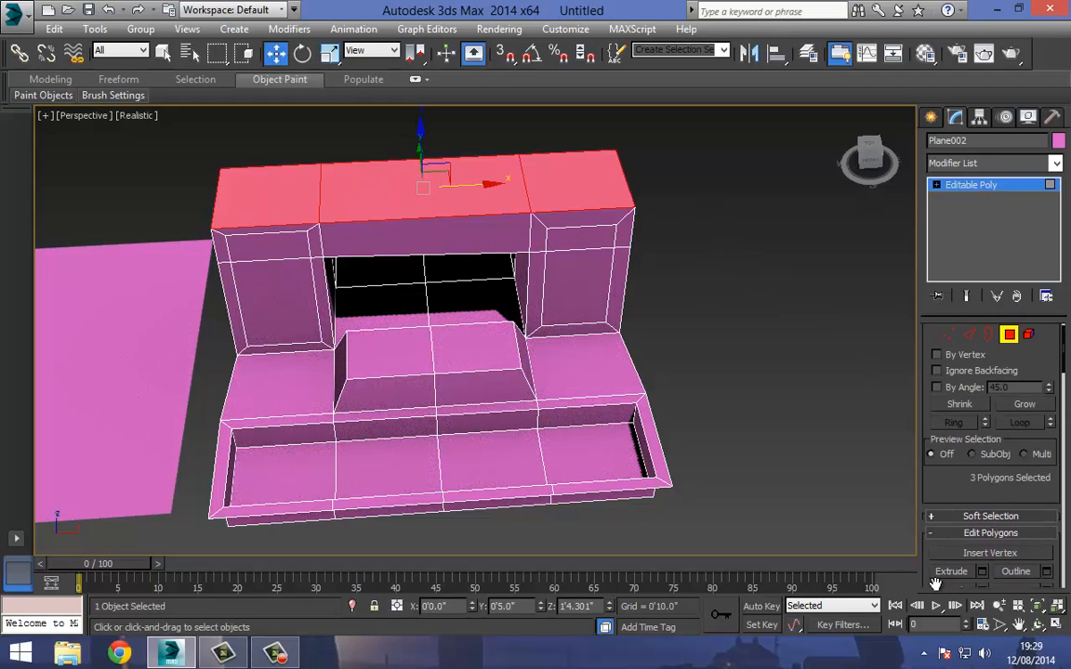
click(970, 344)
drag(938, 512, 931, 350)
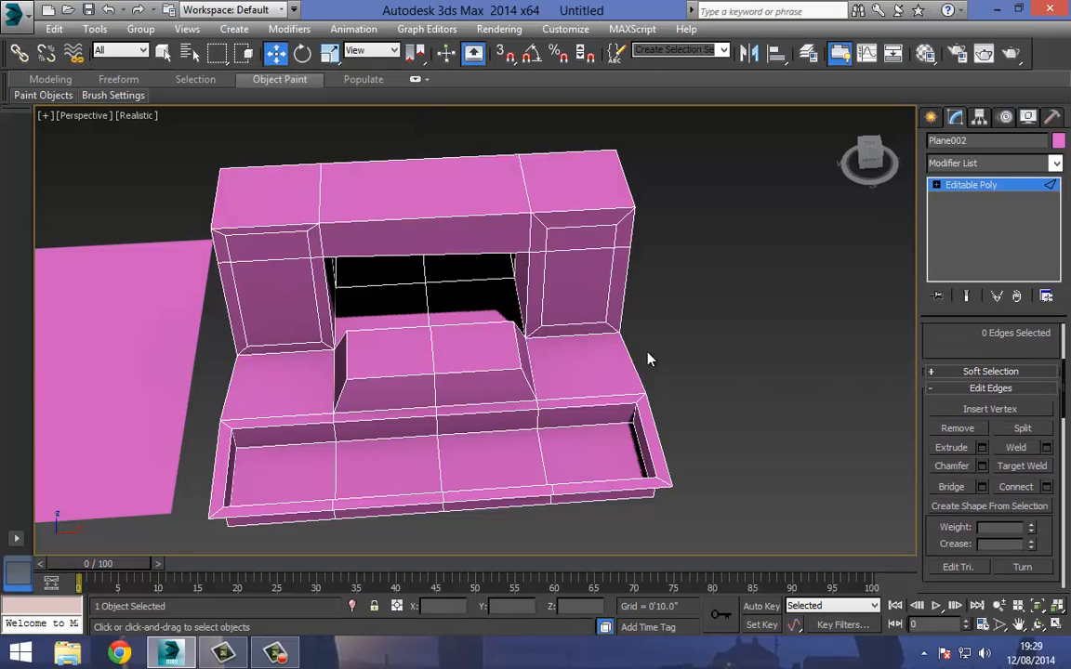
click(578, 406)
click(952, 448)
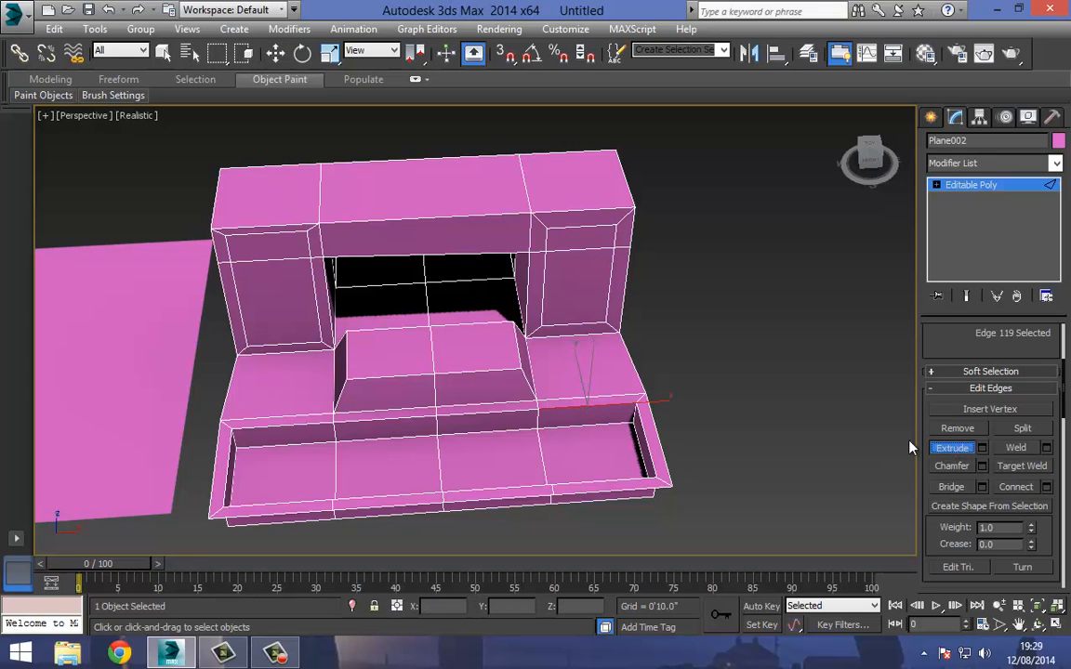
mouse_move(626, 403)
mouse_down()
mouse_move(627, 310)
mouse_move(626, 402)
mouse_up()
right_click(581, 404)
Select the complete edge loop around the trough's inner rim and apply a narrow chamfer to it.
click(616, 412)
double_click(592, 406)
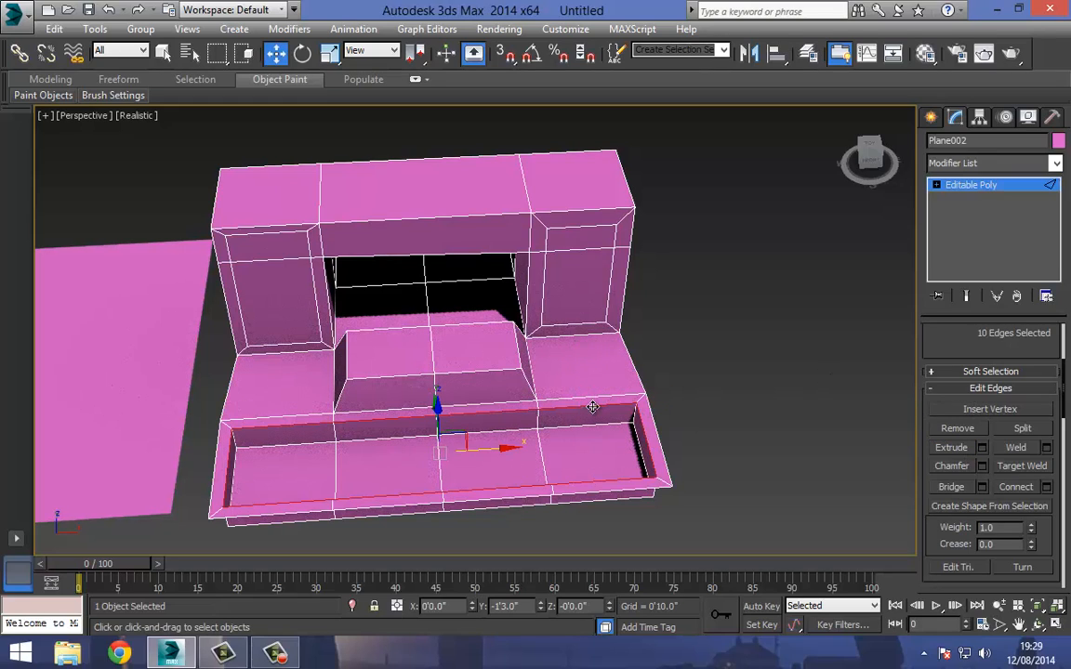
middle_drag(307, 463, 382, 364)
scroll(382, 364, up, 5)
middle_drag(279, 409, 600, 358)
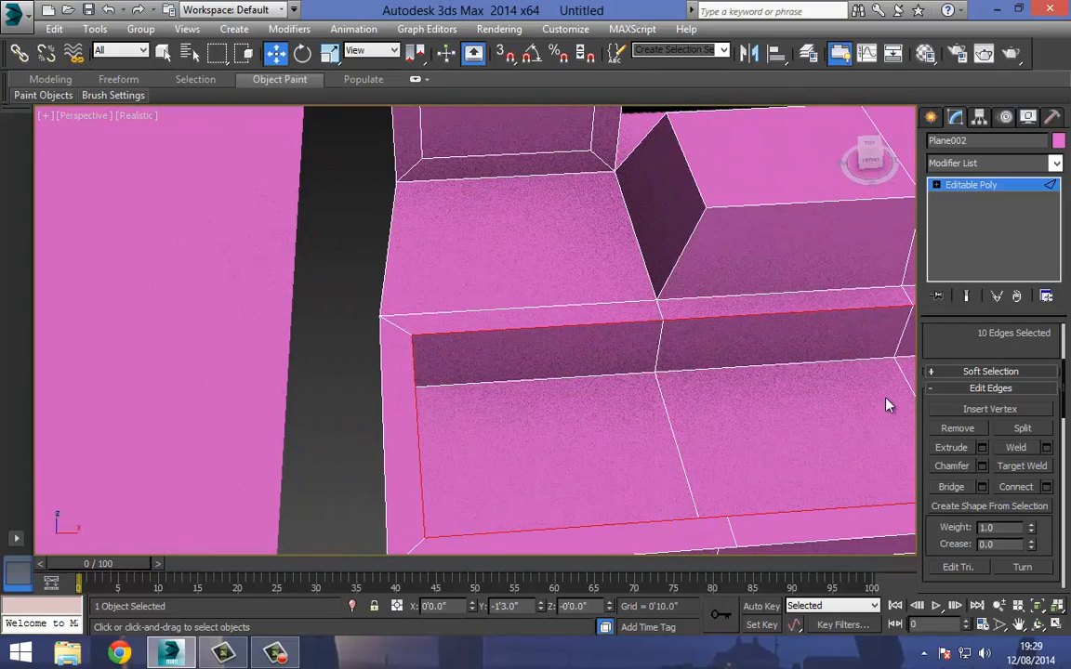
click(964, 467)
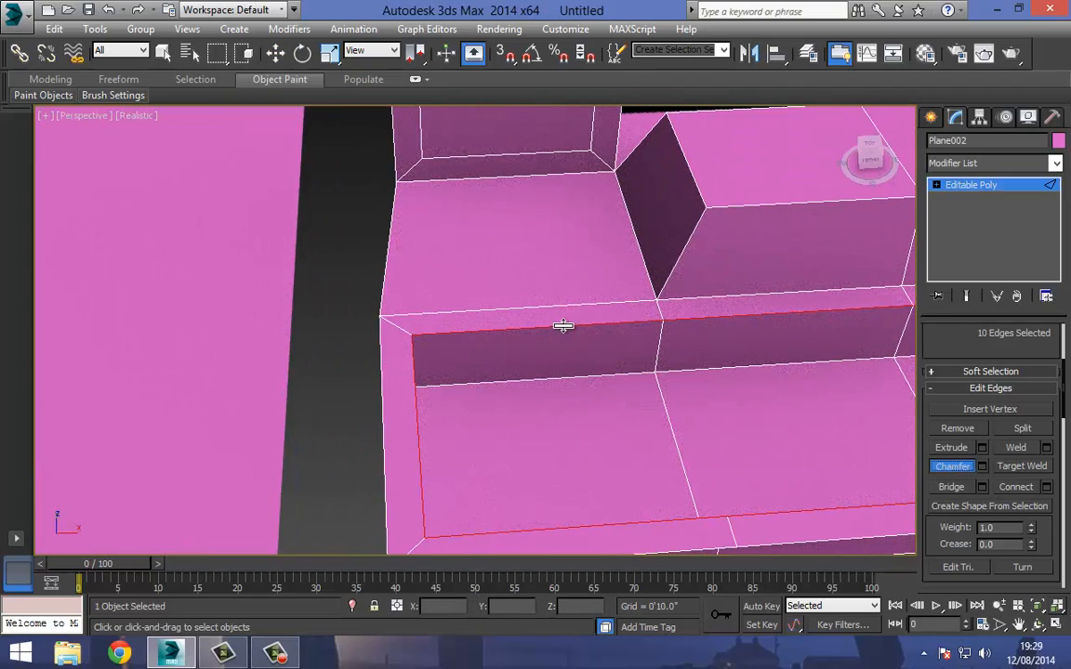
drag(563, 326, 564, 323)
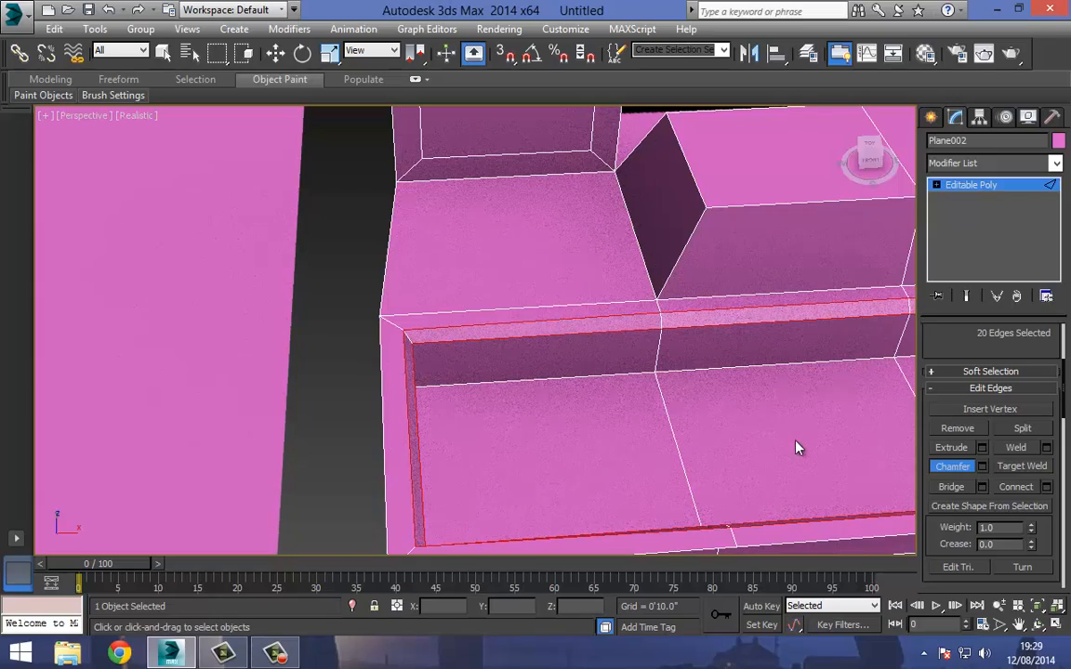
alt+middle_drag(796, 448, 673, 418)
alt+middle_drag(638, 309, 579, 370)
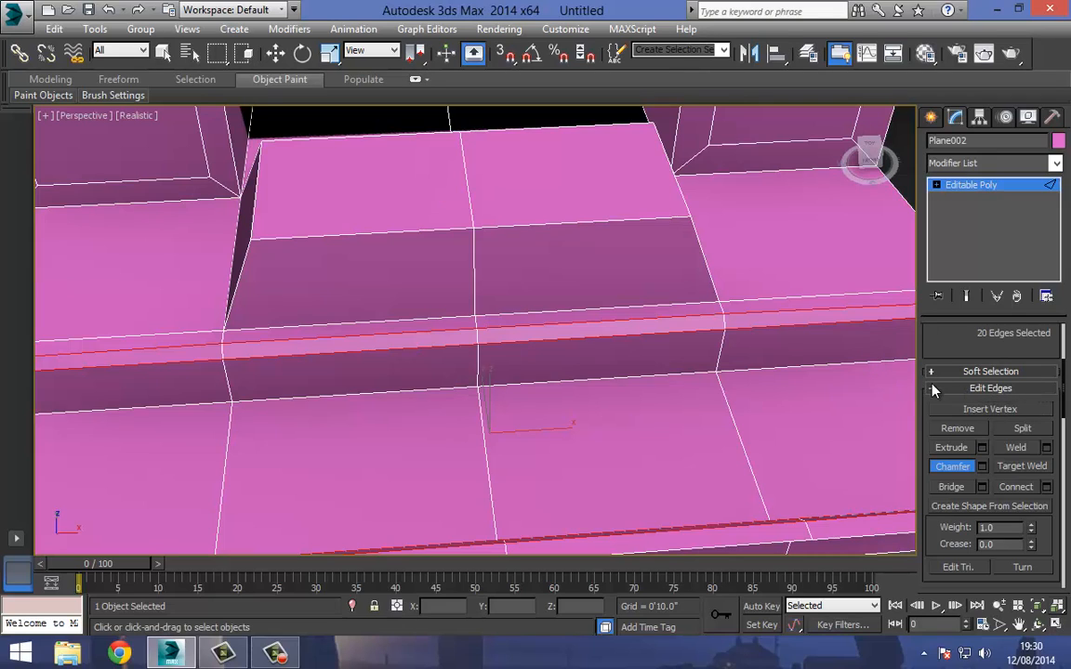
At vertex level, try extruding the inset vertex on the inner side of the left pillar's front and undo it.
drag(936, 333, 946, 537)
click(947, 354)
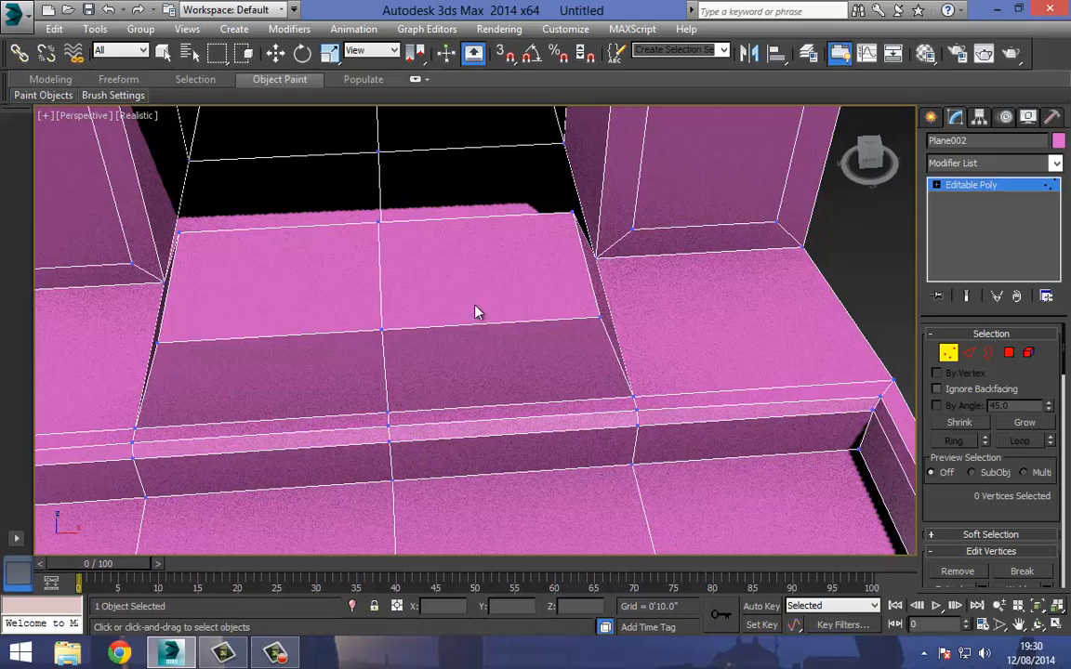
scroll(475, 313, down, 4)
middle_drag(472, 460, 558, 484)
middle_drag(460, 232, 511, 406)
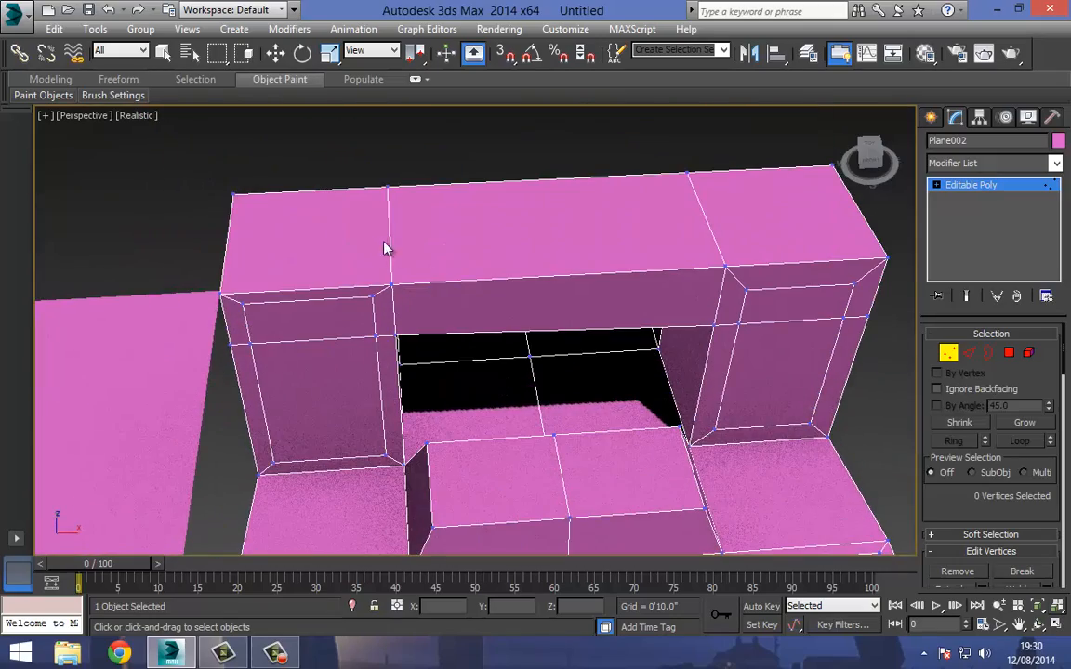
scroll(387, 249, up, 6)
click(473, 231)
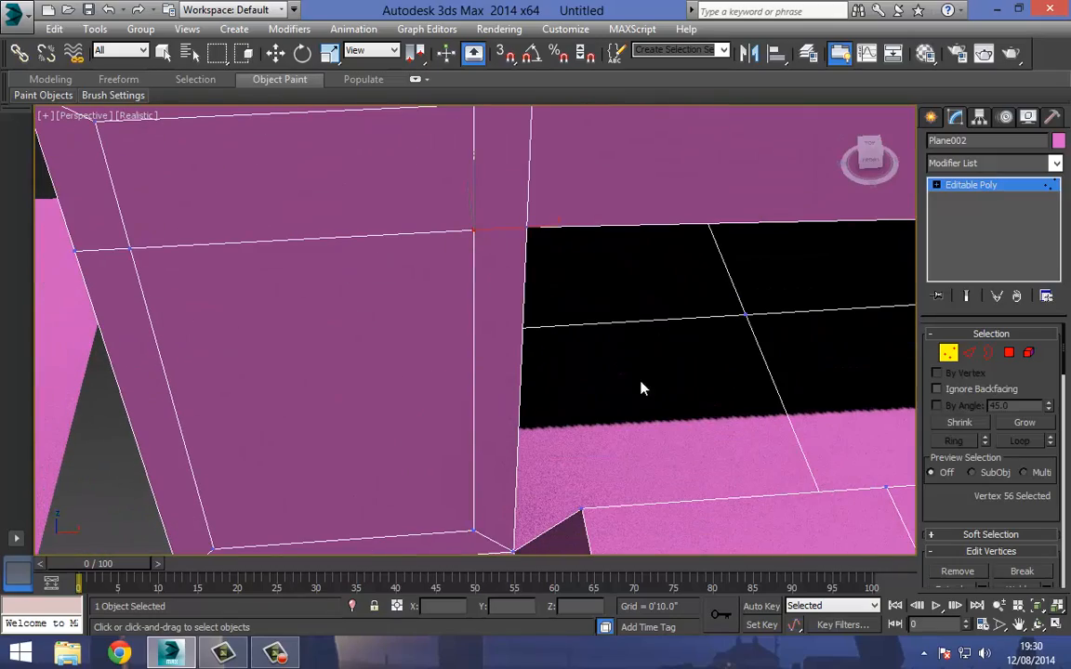
scroll(951, 520, down, 3)
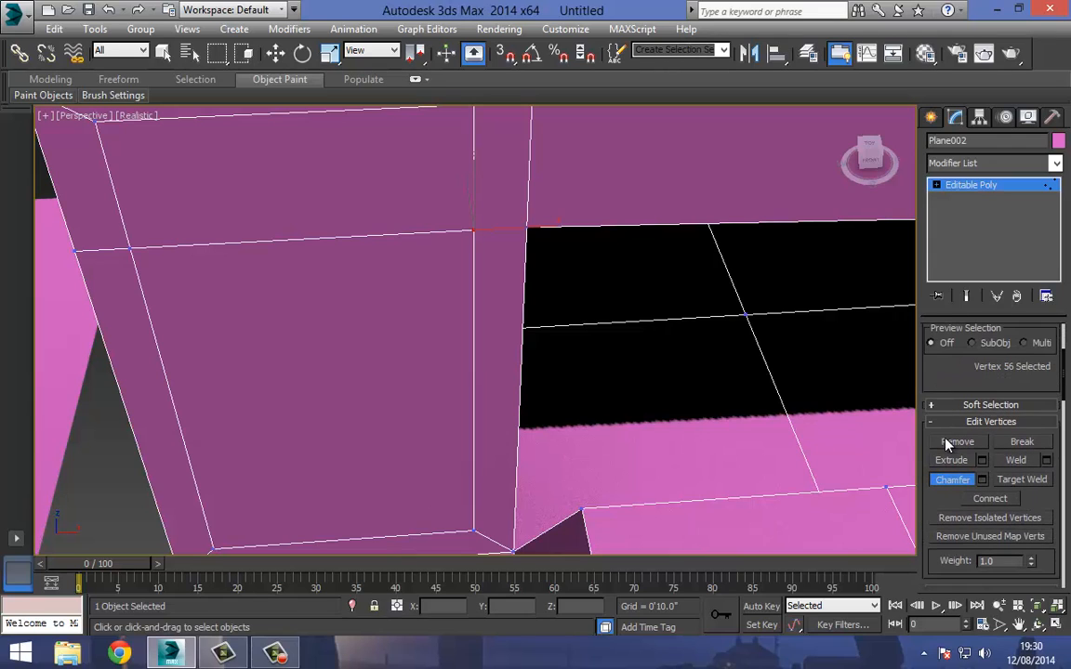
click(960, 461)
mouse_move(473, 232)
mouse_down()
mouse_move(476, 202)
mouse_move(486, 238)
mouse_up()
key(ctrl+z)
Try removing and then chamfering the selected inset vertex on the left pillar, undoing each attempt.
click(962, 444)
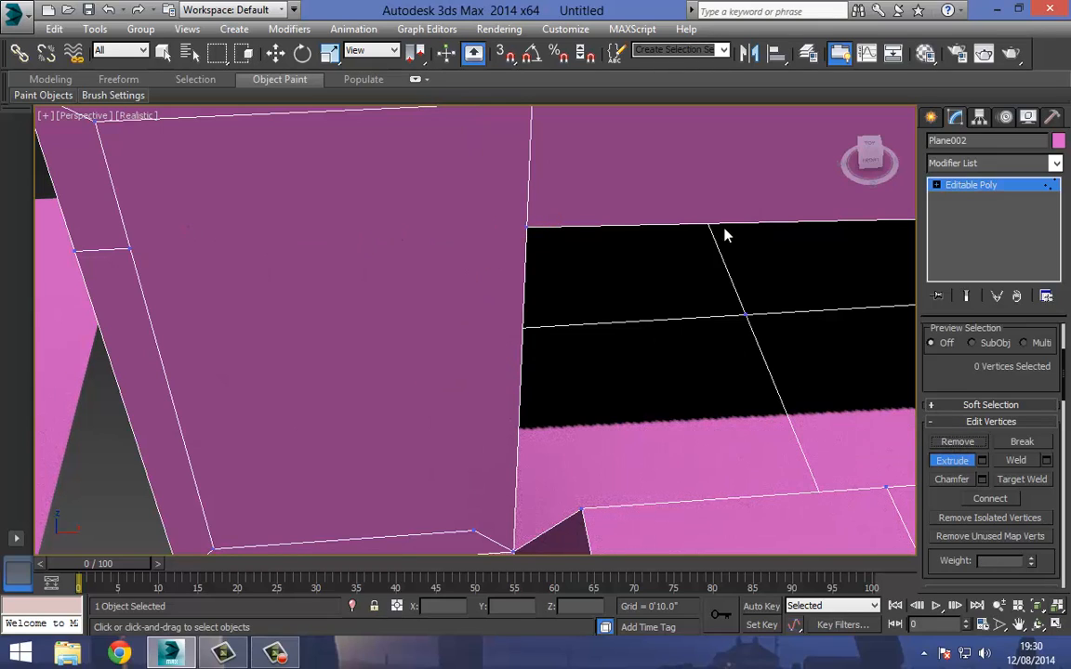
key(ctrl+z)
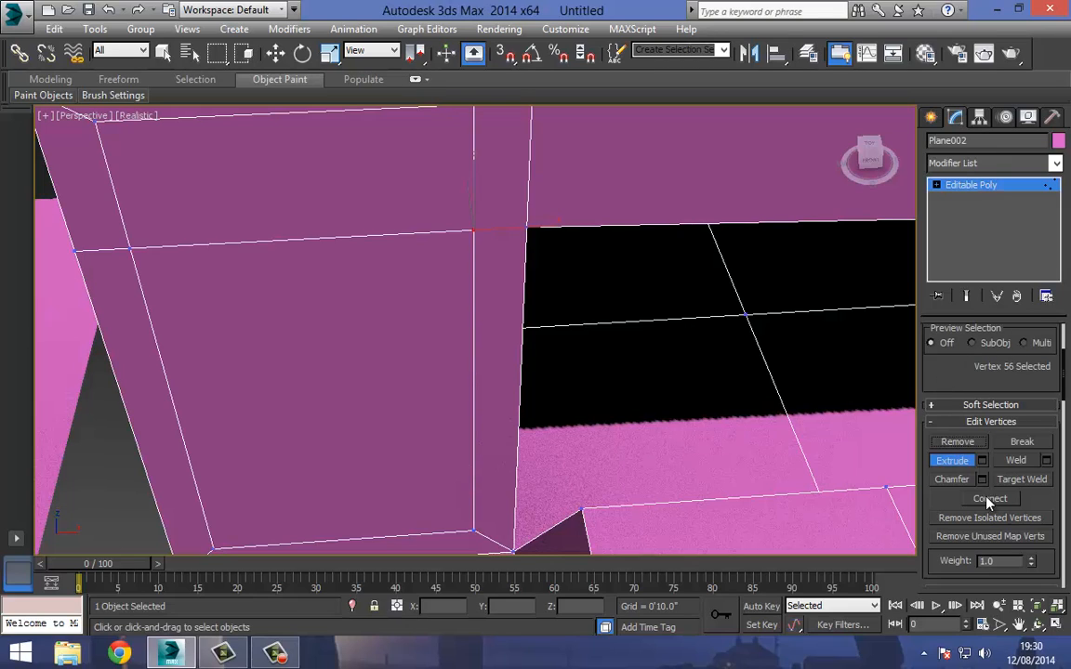
click(951, 479)
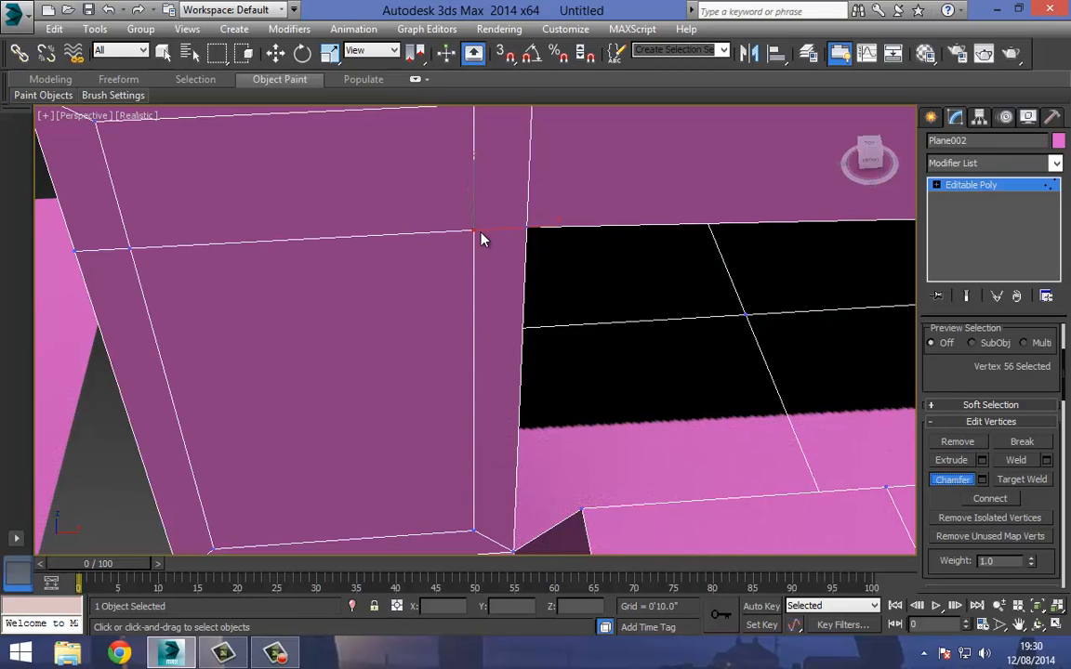
drag(469, 229, 467, 227)
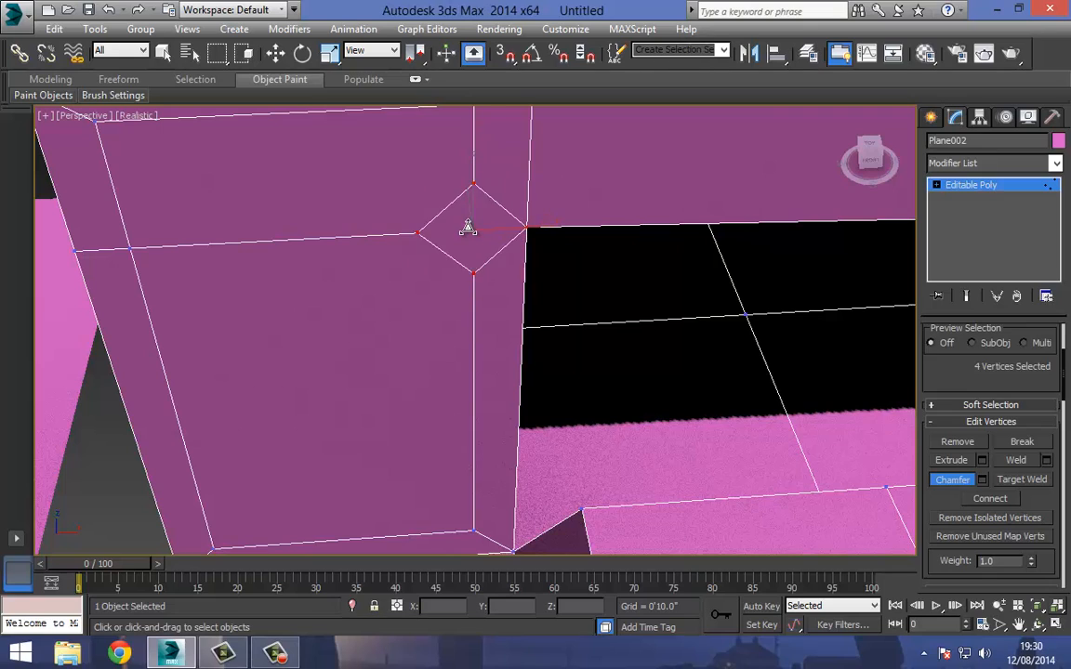
key(ctrl+z)
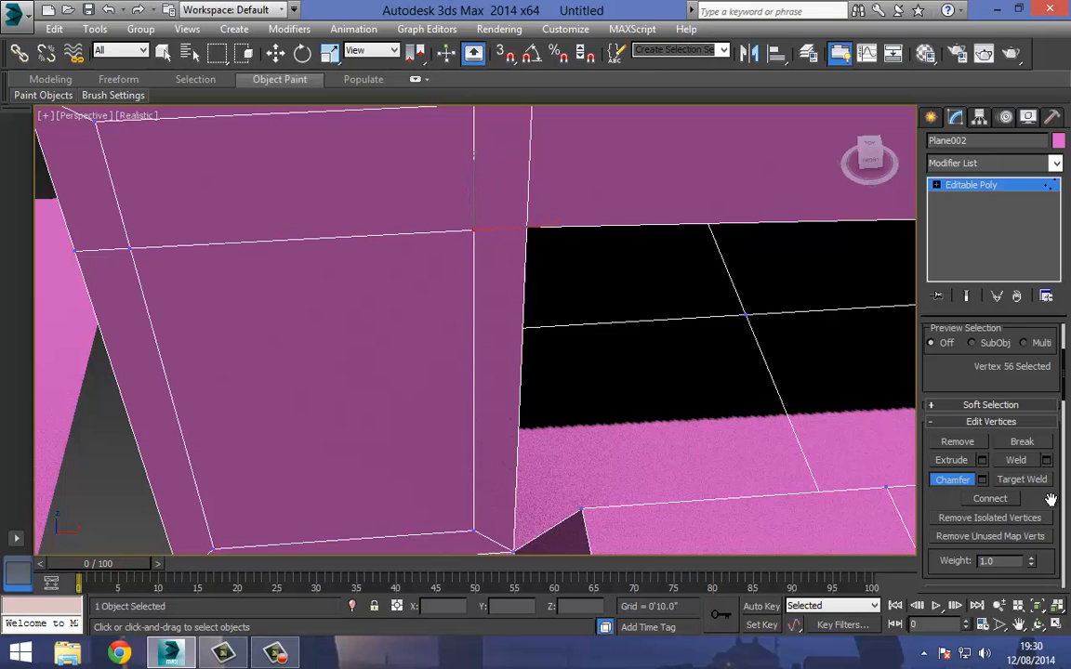
drag(1042, 499, 1005, 244)
drag(1057, 418, 1046, 583)
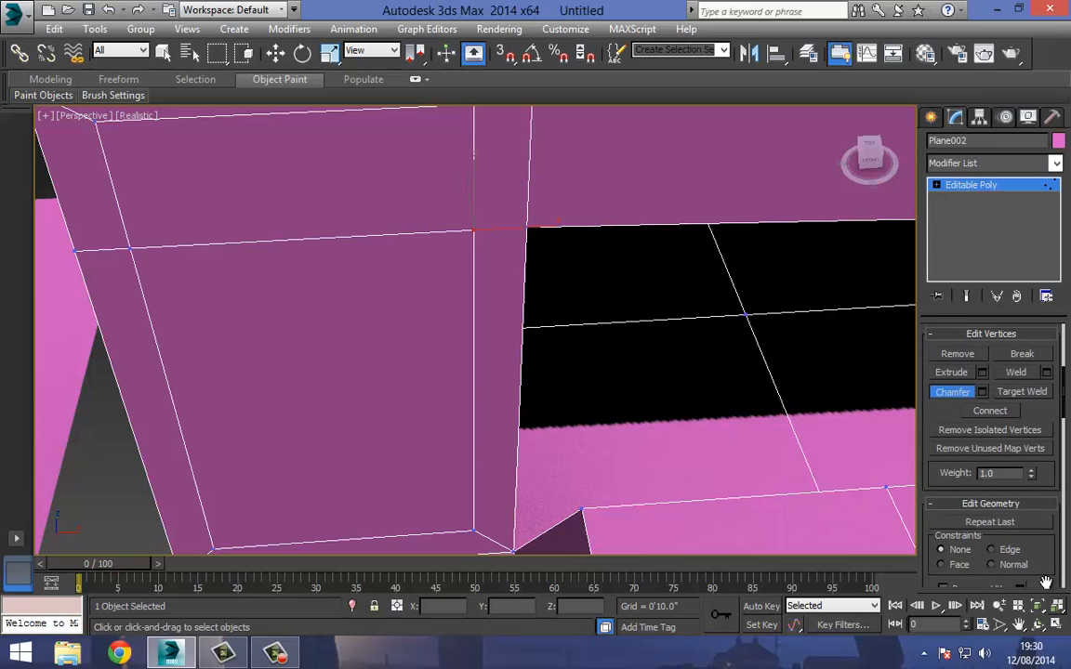
click(938, 396)
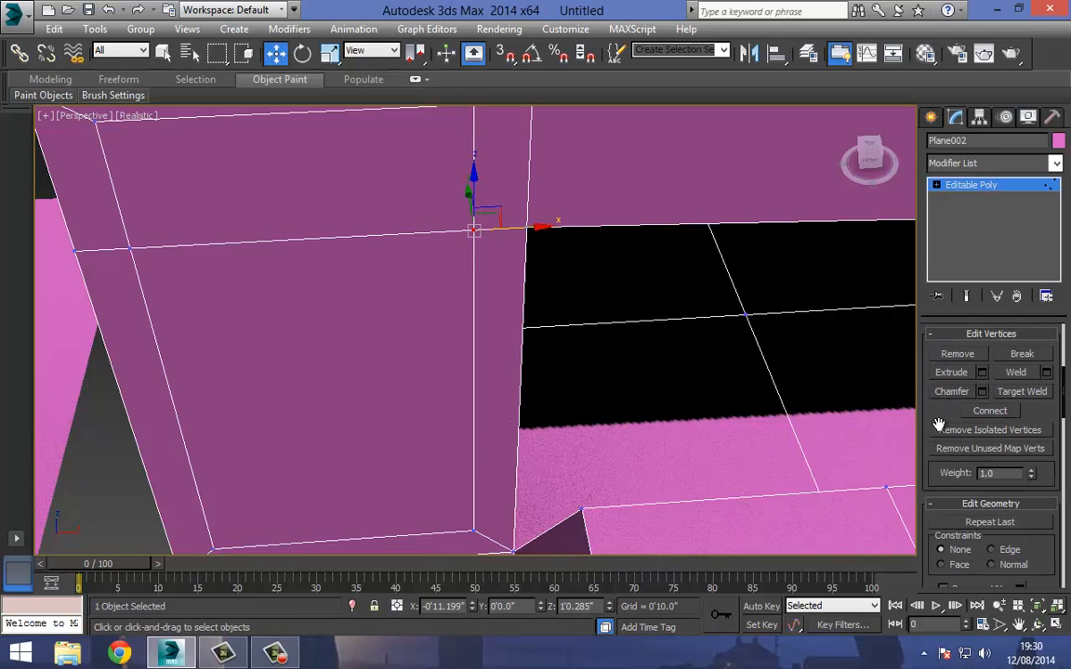
drag(935, 424, 929, 558)
Leave vertex editing on the pillar model and switch the separate flat plane beside it to polygon editing.
middle_drag(411, 268, 568, 313)
scroll(568, 313, down, 8)
middle_drag(406, 301, 571, 239)
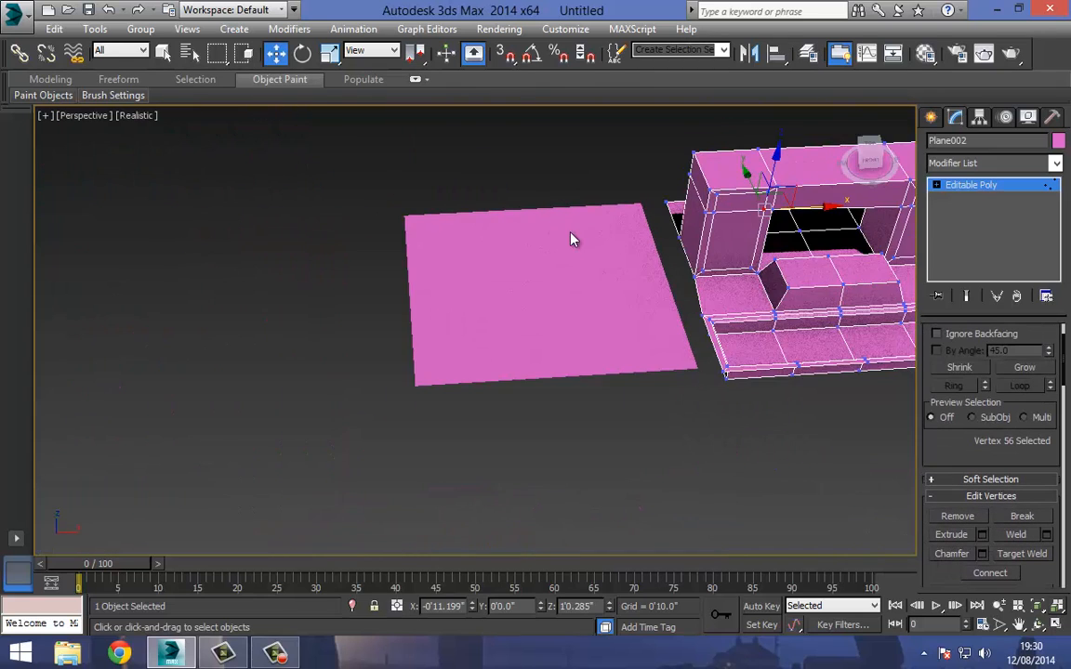
click(985, 186)
alt+middle_drag(470, 266, 461, 322)
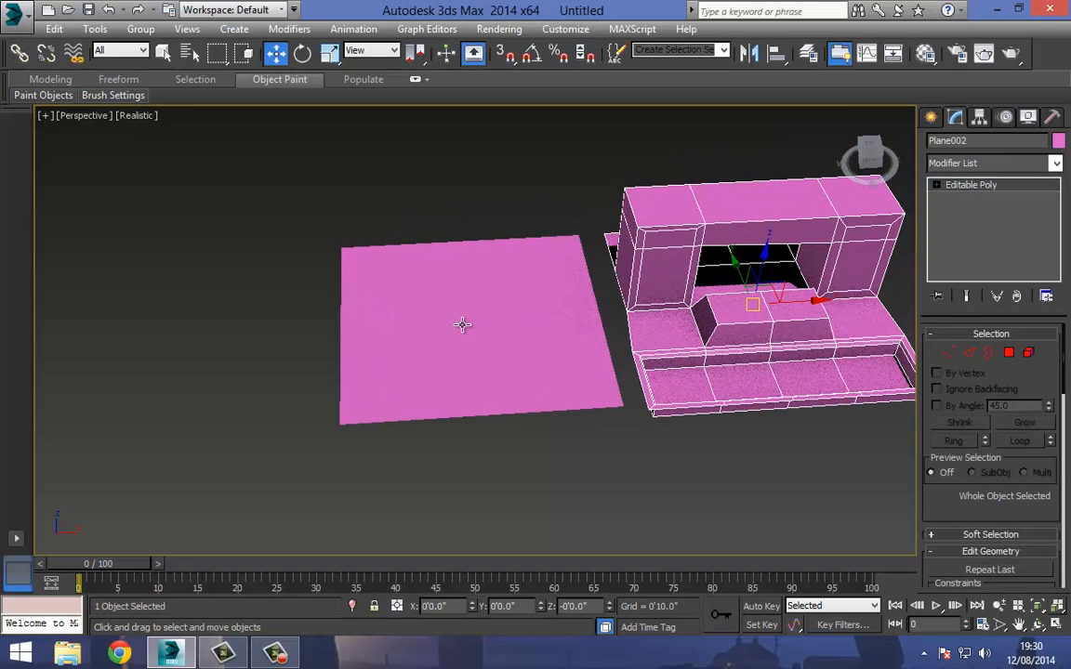
click(464, 311)
click(1008, 352)
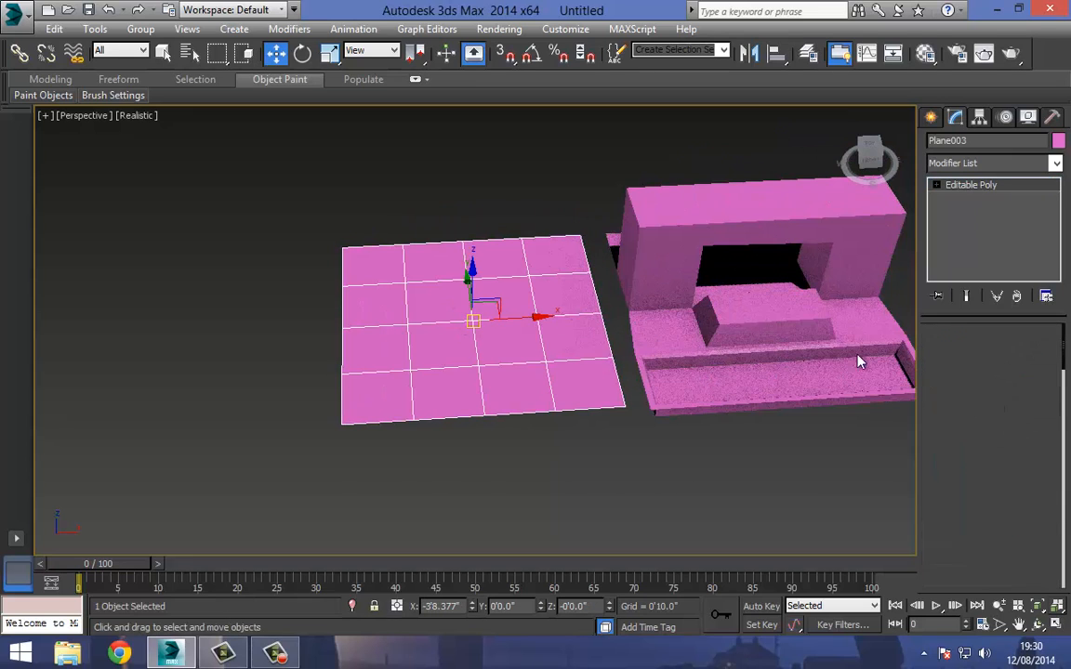
Inset the four central polygons of the flat plane twice as one group, first narrowly and then more widely.
click(441, 299)
ctrl+click(500, 305)
ctrl+click(490, 352)
ctrl+click(462, 331)
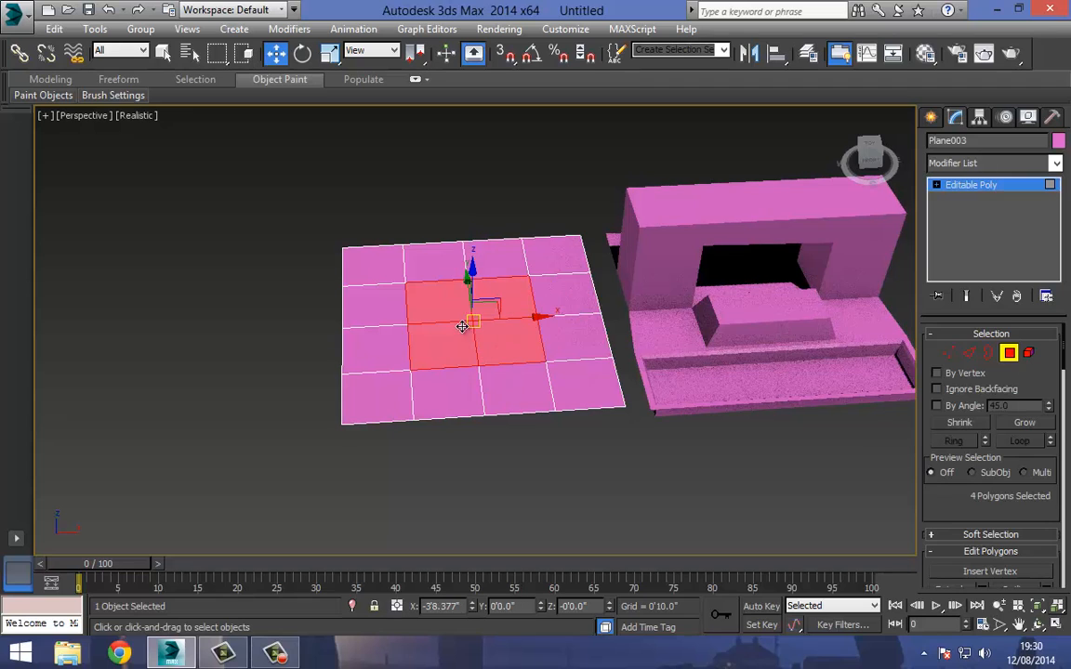
scroll(430, 318, up, 5)
right_click(430, 272)
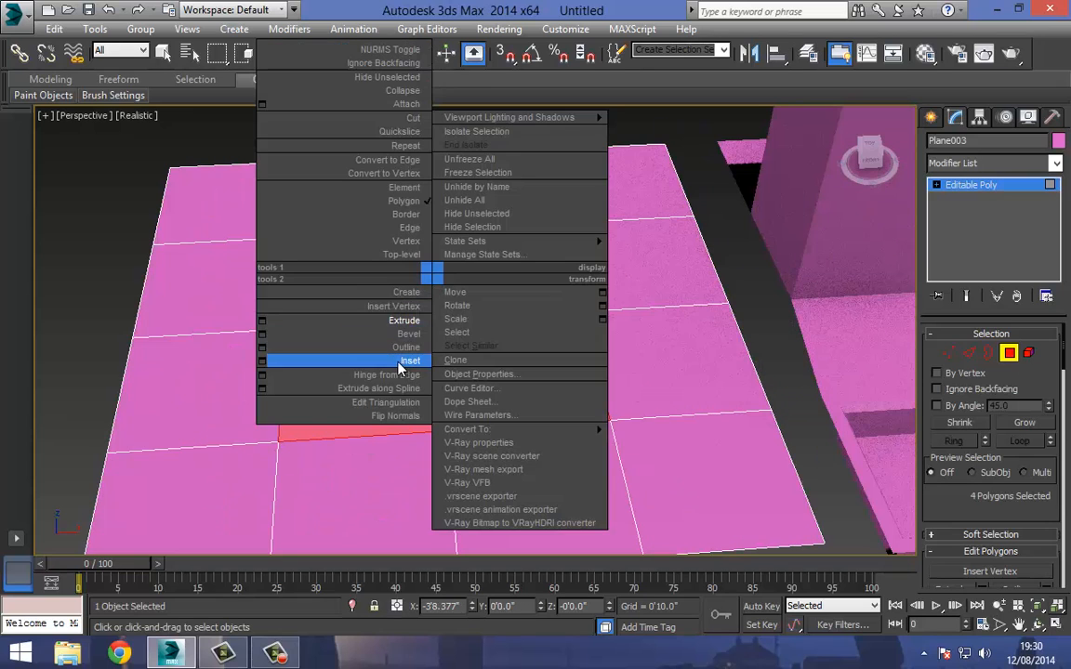
click(354, 328)
mouse_move(402, 298)
mouse_down()
mouse_move(395, 282)
mouse_move(397, 296)
mouse_up()
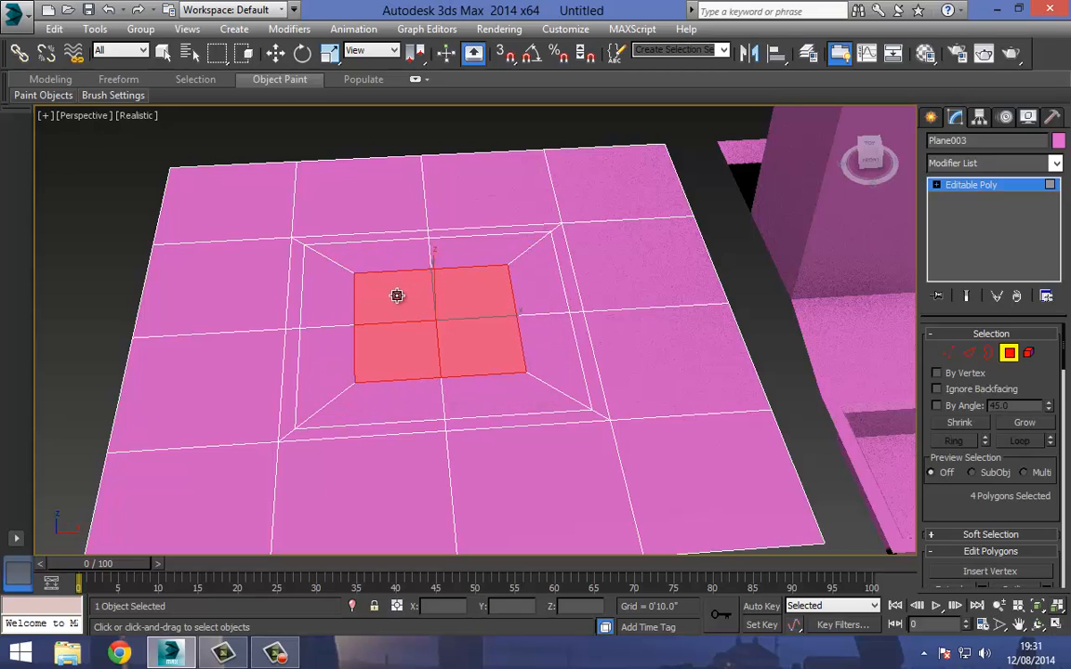
Move the four inner inset polygons down about 4 inches to form a recess with sloping walls.
click(276, 53)
click(425, 307)
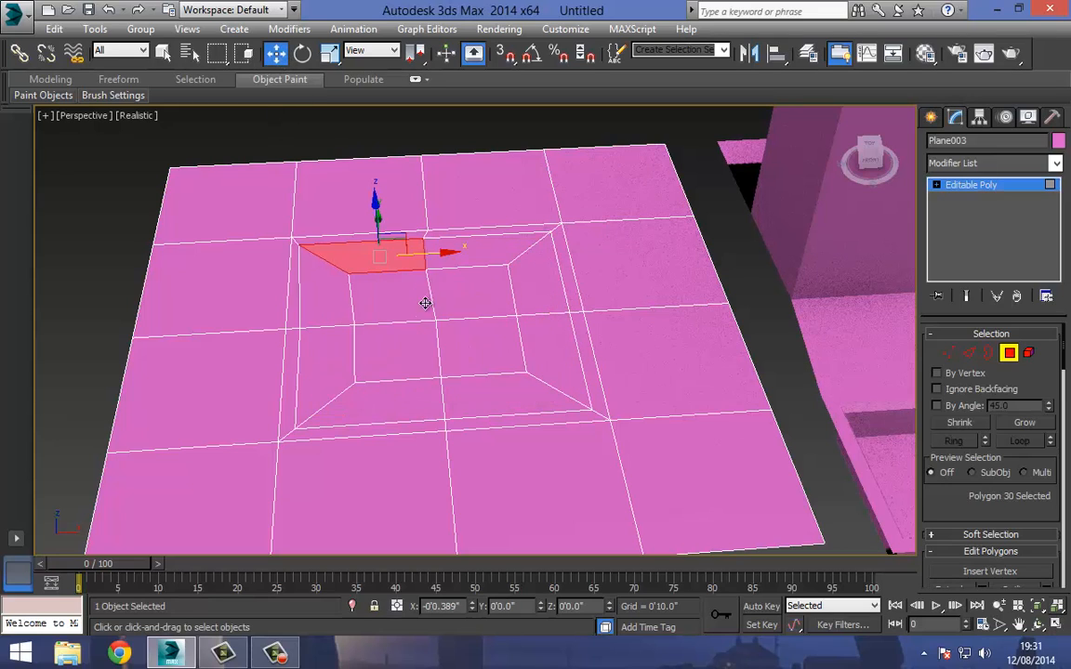
key(ctrl+z)
drag(433, 273, 430, 300)
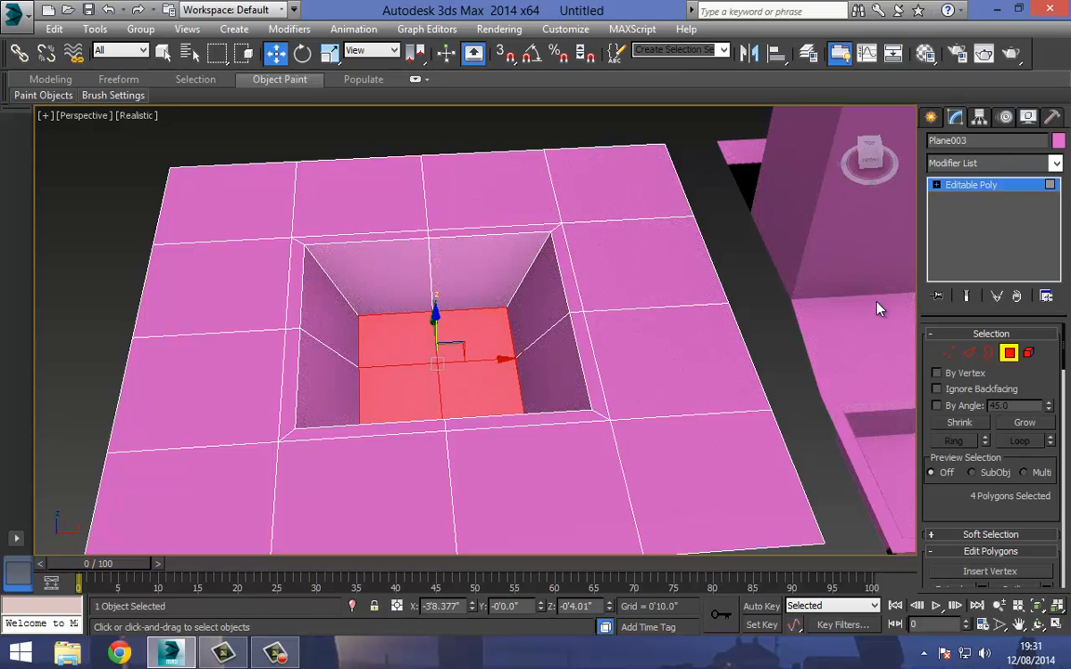
Apply a TurboSmooth modifier with 2 iterations to the recessed plane, then deselect it.
click(997, 185)
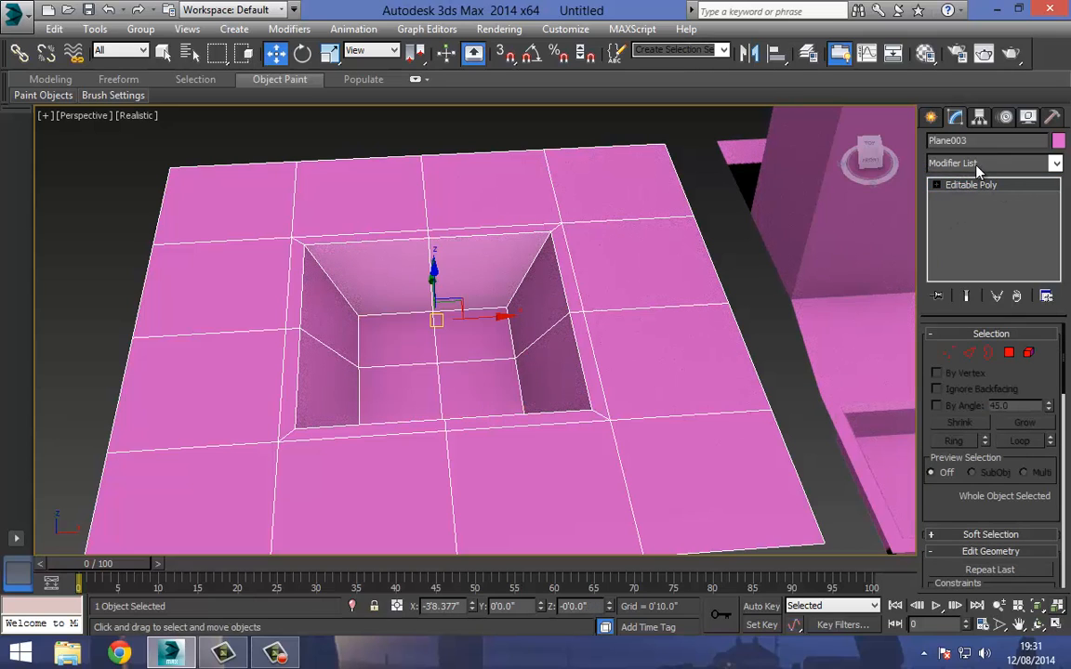
click(1016, 165)
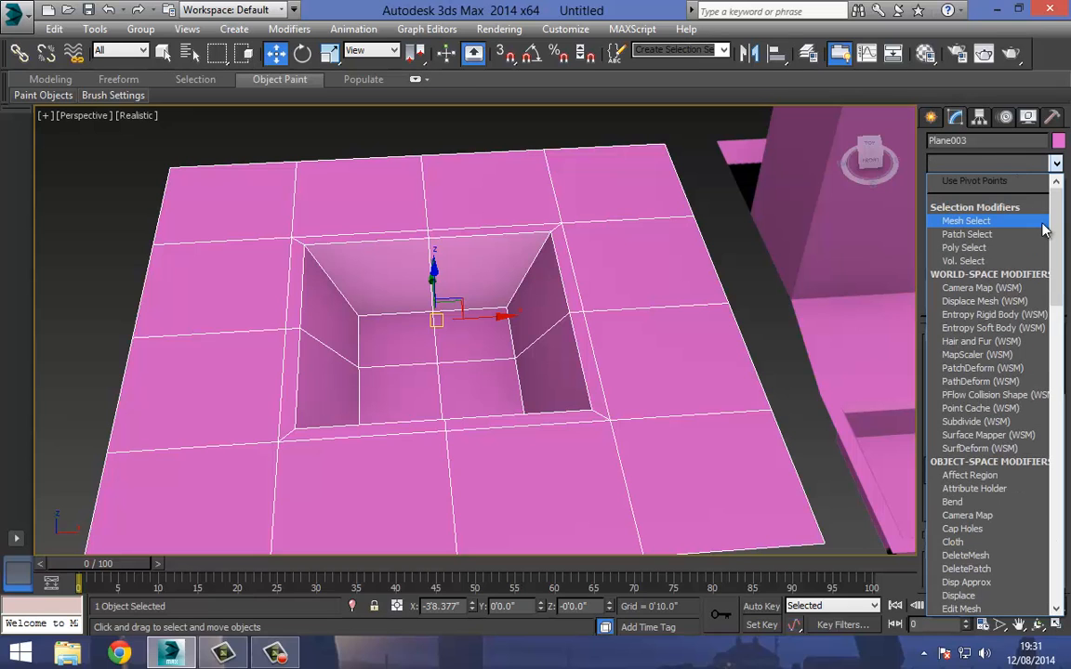
scroll(1060, 271, down, 3)
drag(1060, 272, 1059, 375)
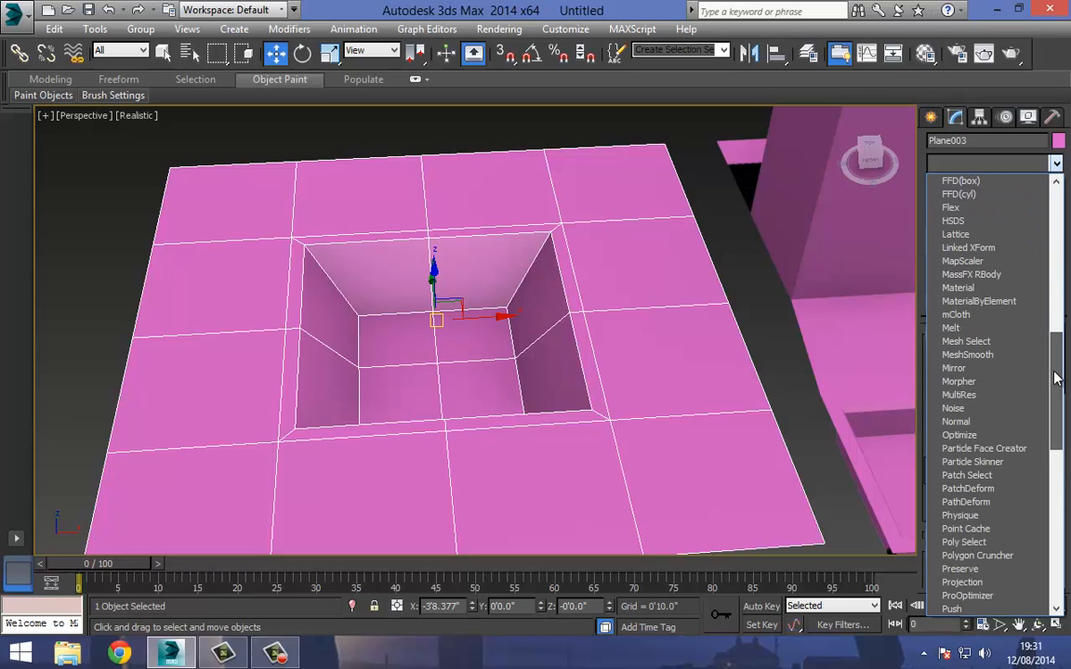
key(t)
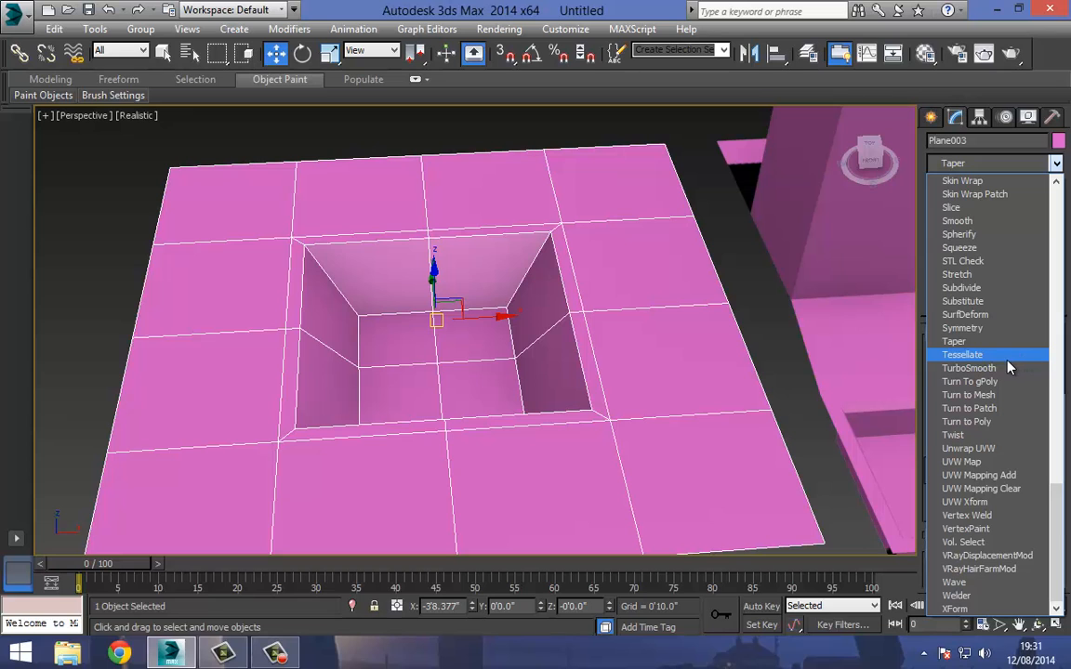
click(1009, 368)
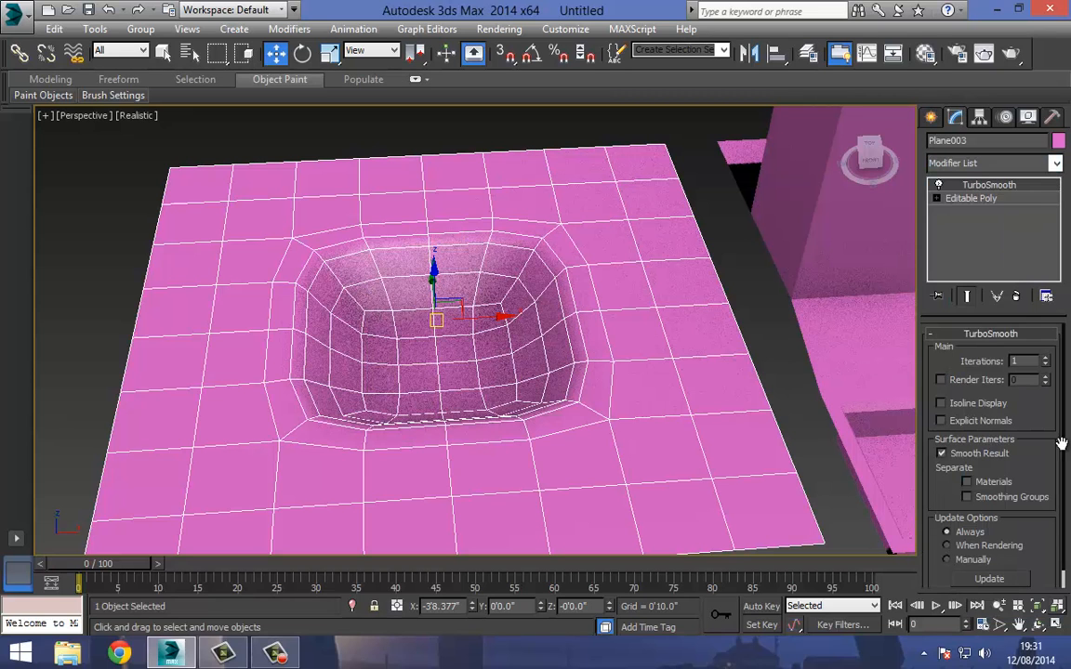
text(2)
middle_drag(360, 327, 363, 337)
click(232, 139)
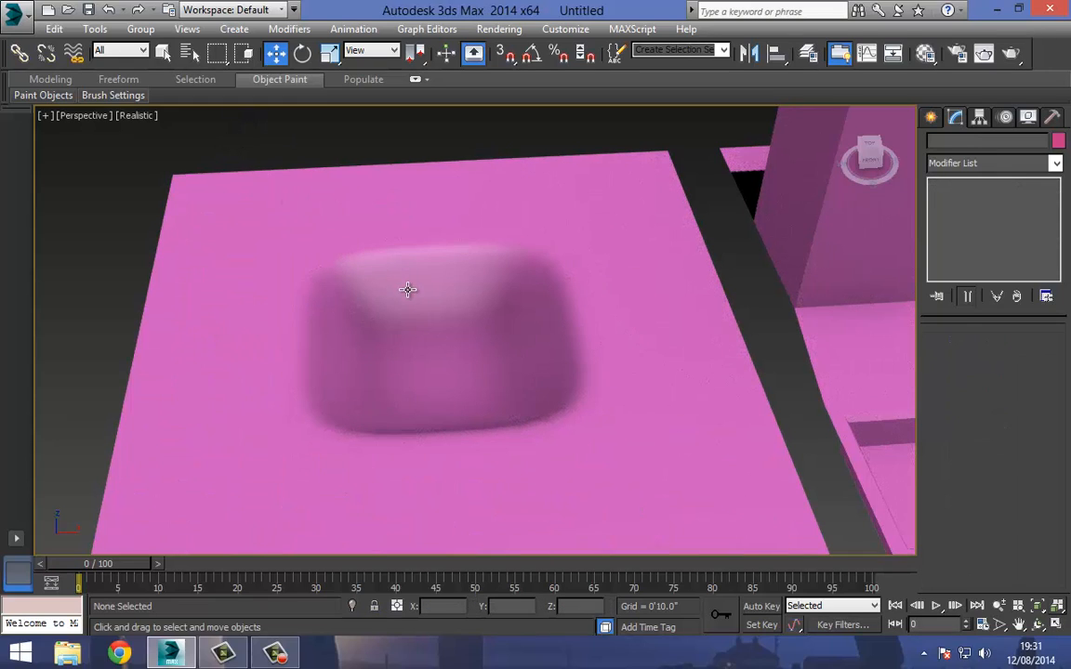
scroll(399, 268, down, 4)
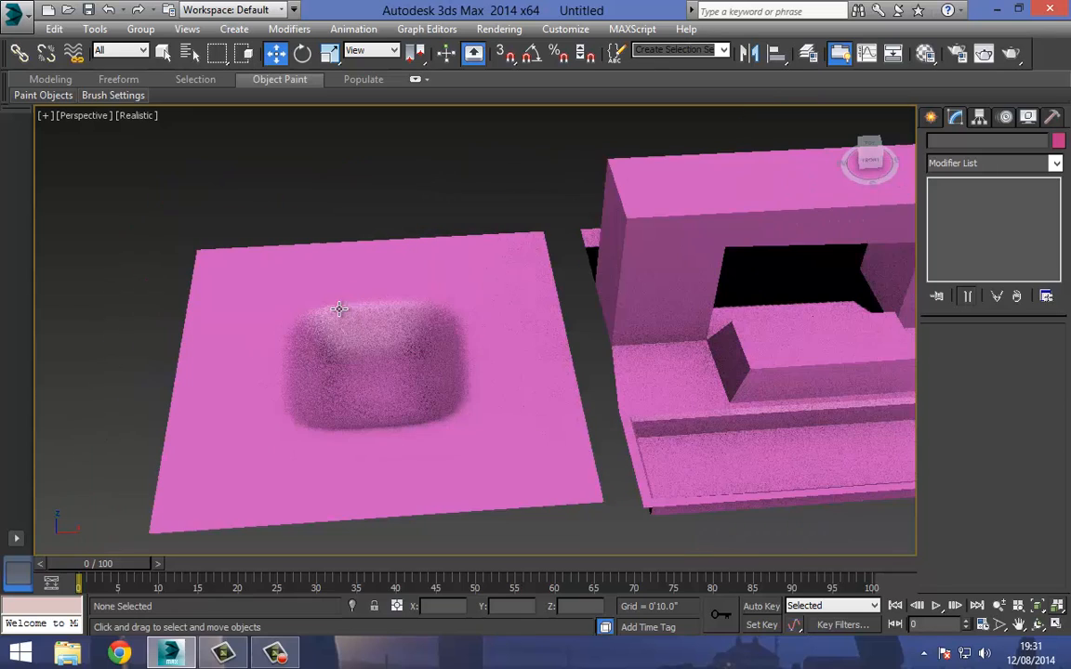